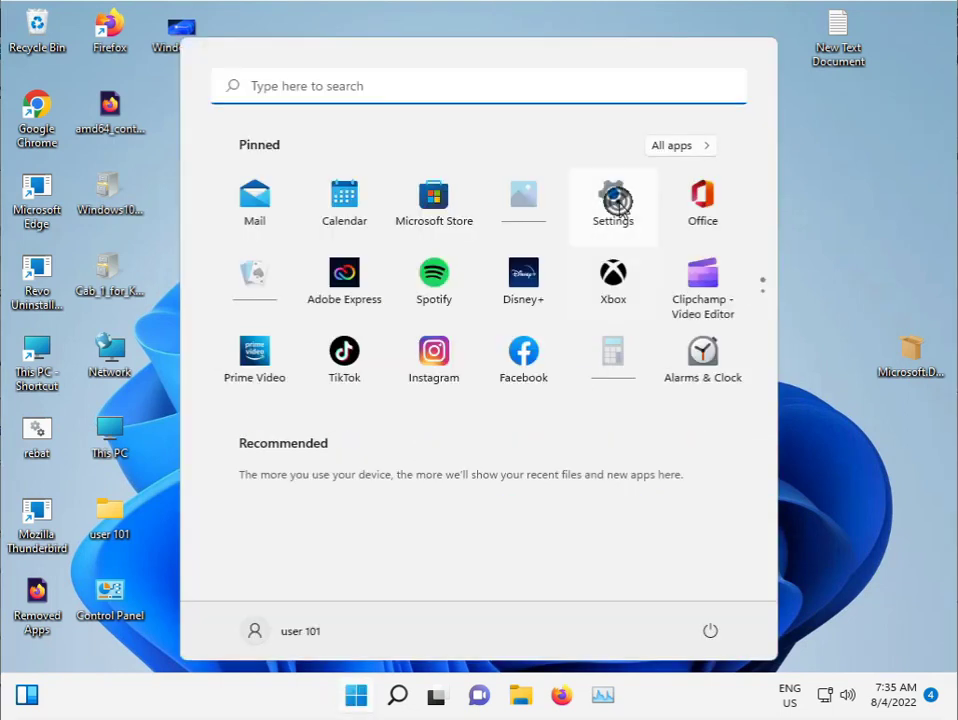
# Open Settings and go to System > Troubleshoot
pyautogui.click(617, 203)
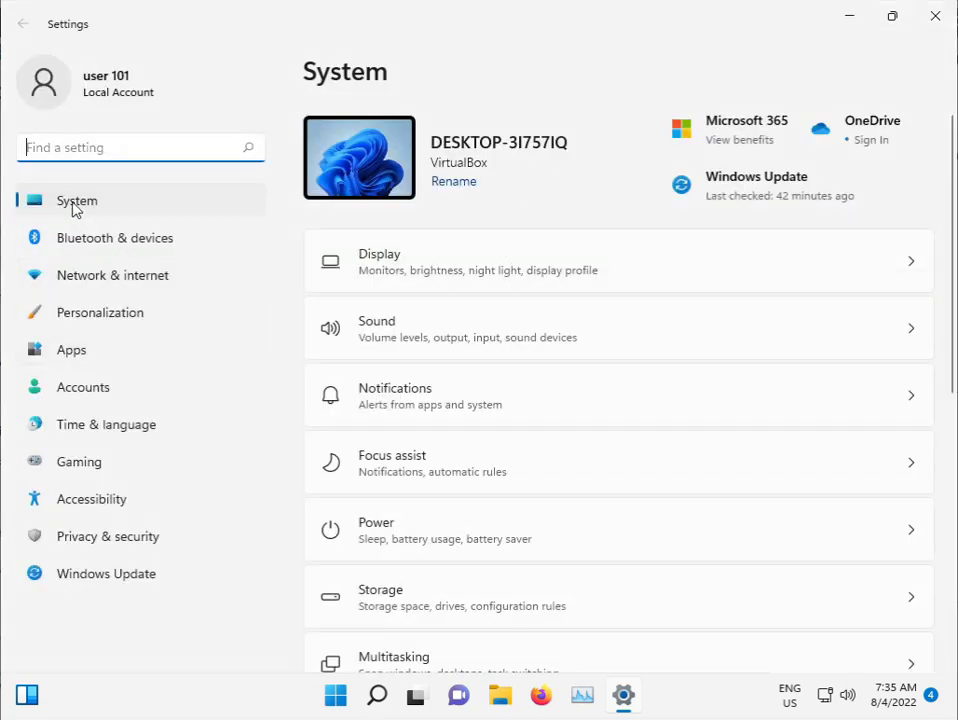
pyautogui.scroll(-1, 470, 460)
pyautogui.scroll(-2, 470, 490)
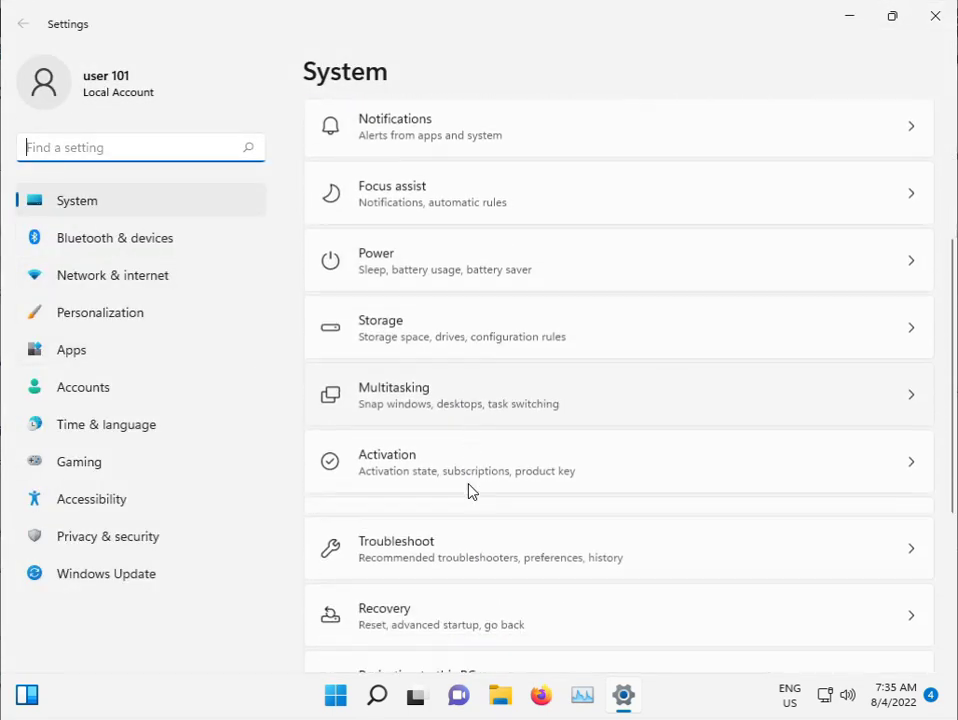
pyautogui.scroll(-2, 466, 490)
pyautogui.click(418, 385)
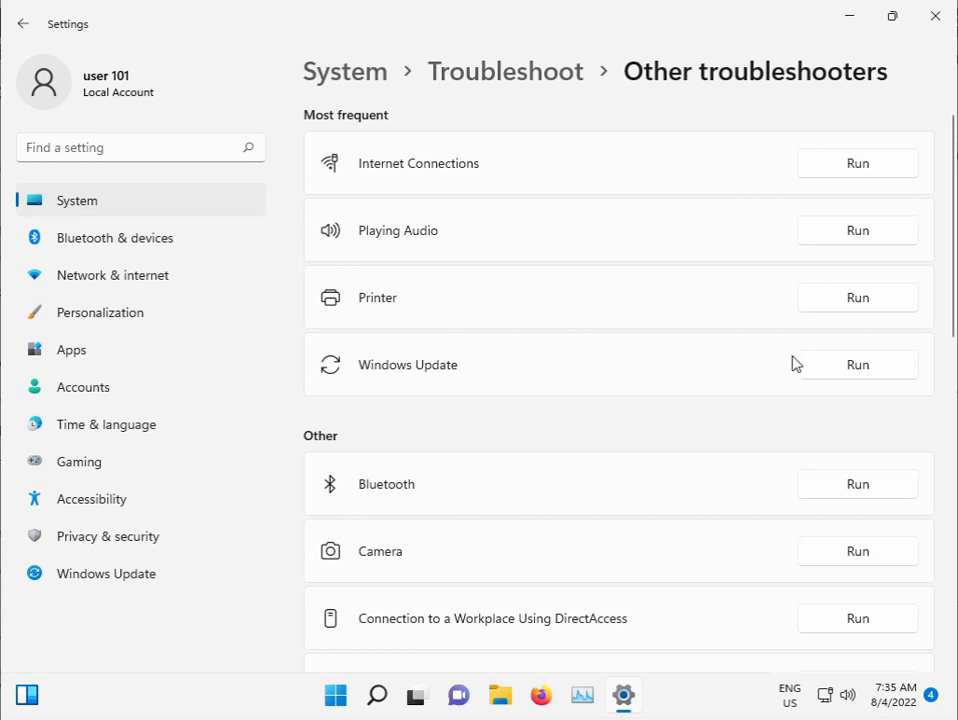
# Start the Windows Update troubleshooter, close Settings, and bring up the Run box with Win+R
pyautogui.click(829, 365)
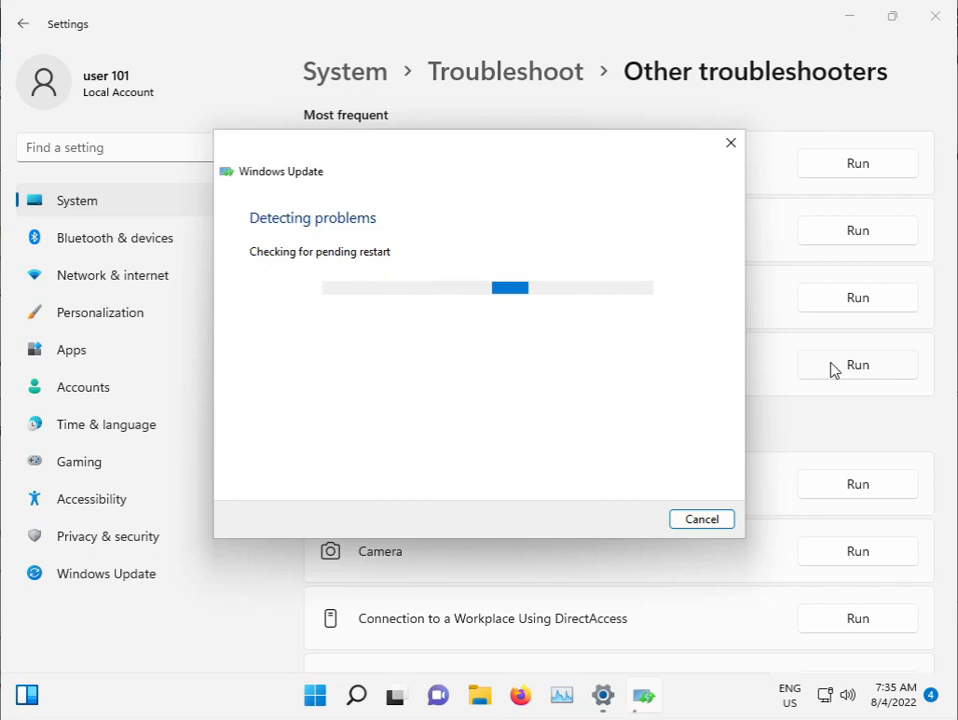
pyautogui.click(933, 18)
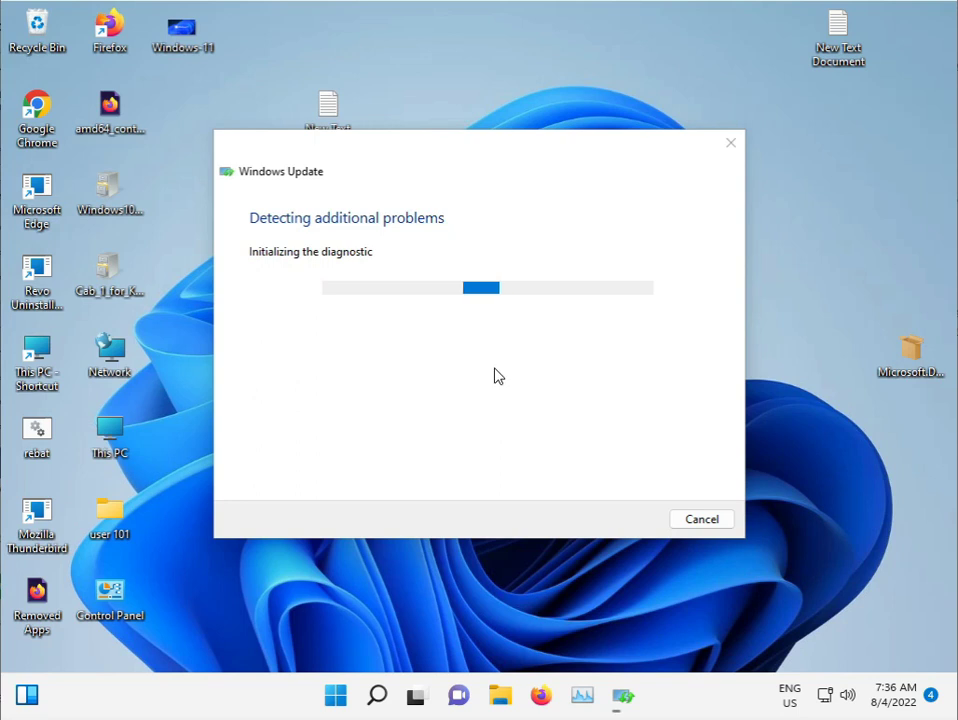
pyautogui.press('super+r')
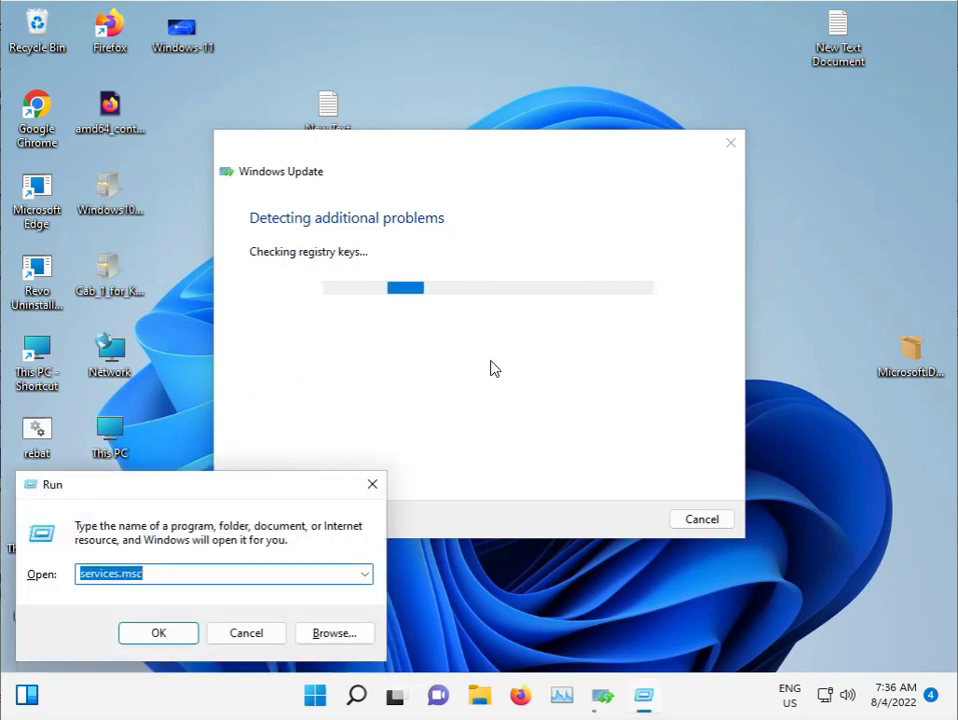
# Launch Command Prompt as administrator via Start search 'cmd', then close the finished troubleshooter
pyautogui.click(372, 484)
pyautogui.click(345, 698)
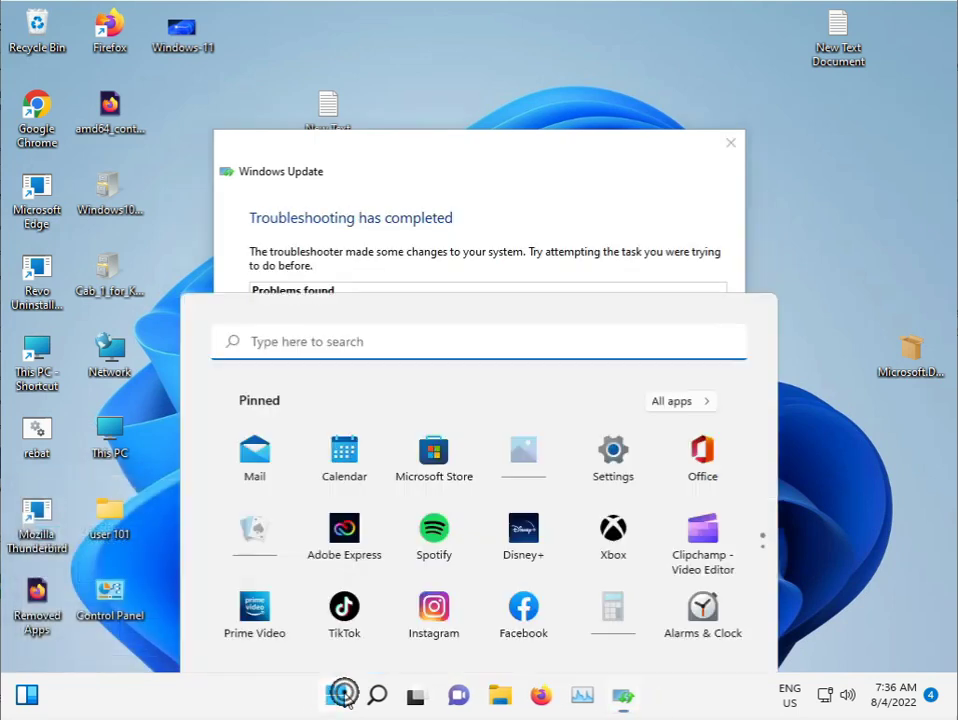
pyautogui.write('cmd')
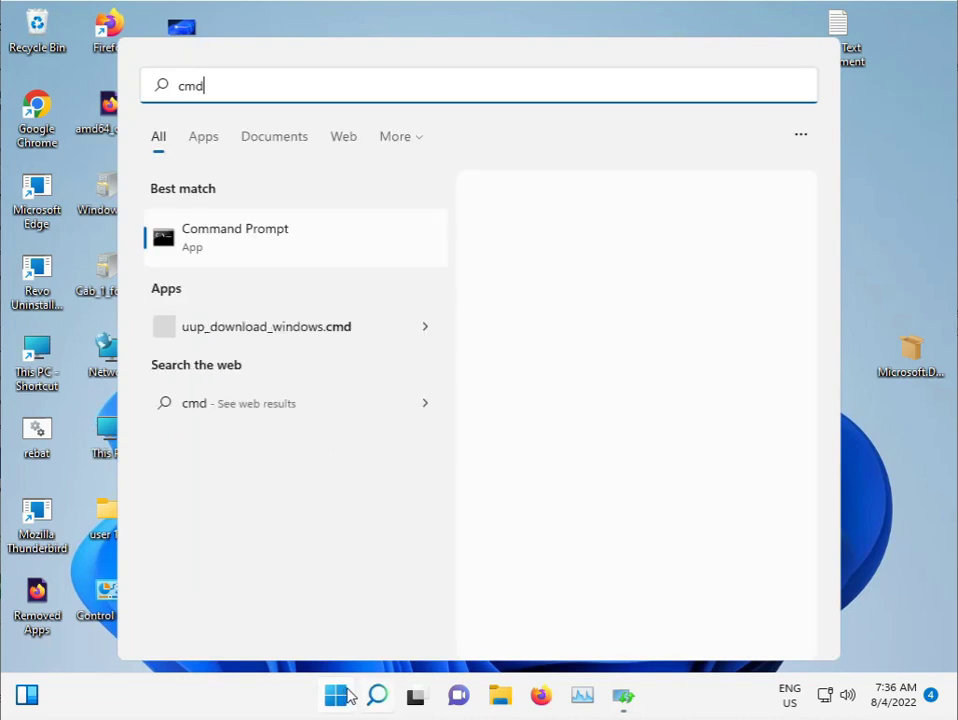
pyautogui.rightClick(281, 249)
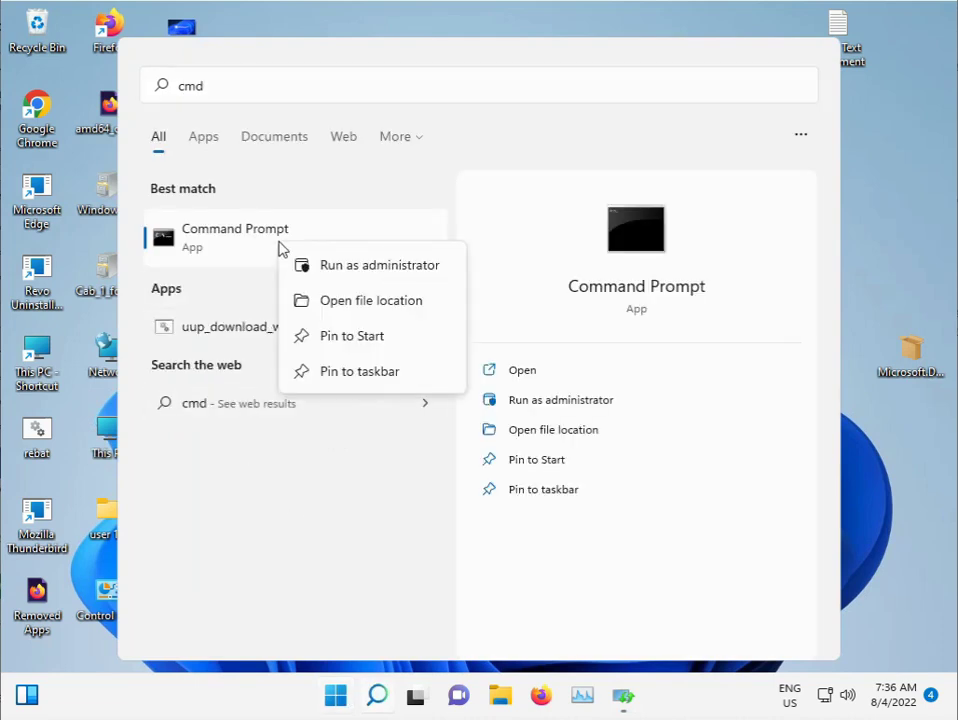
pyautogui.click(374, 268)
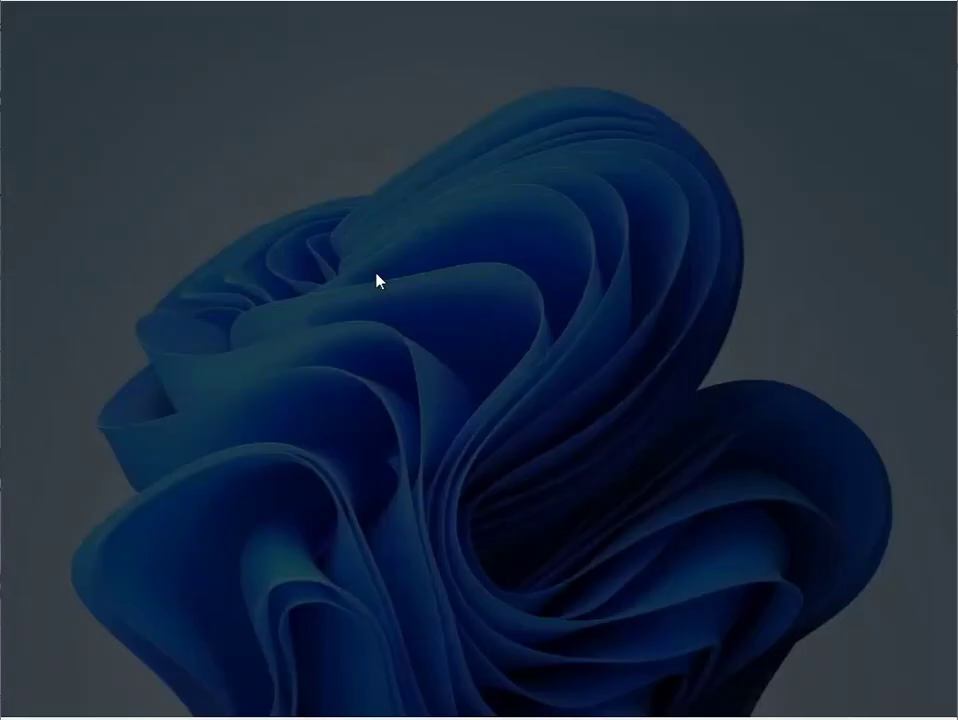
pyautogui.click(416, 492)
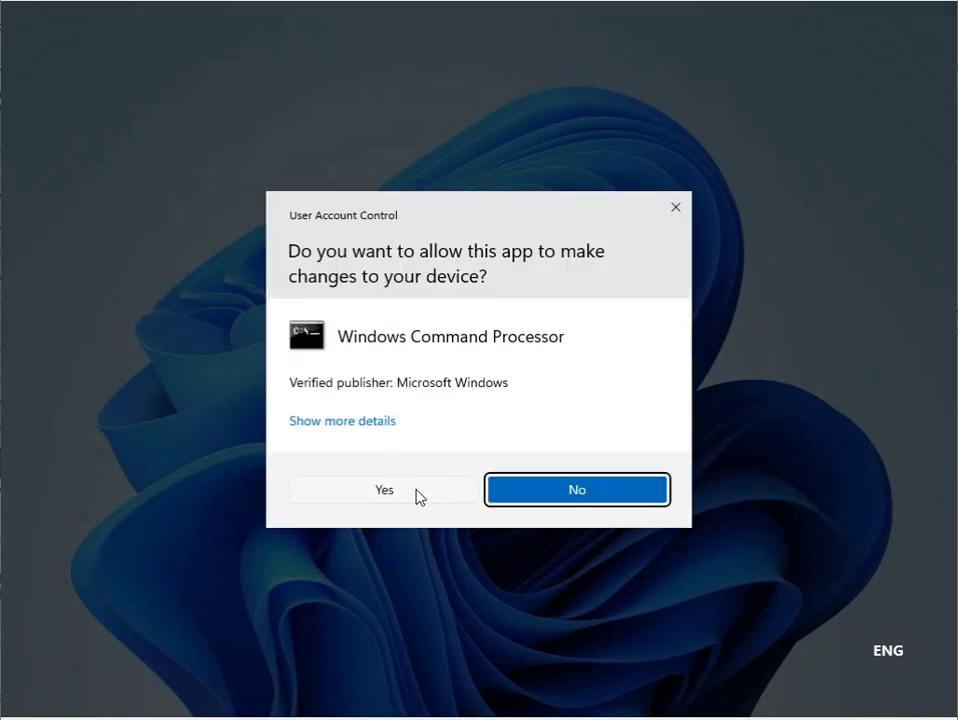
pyautogui.click(380, 496)
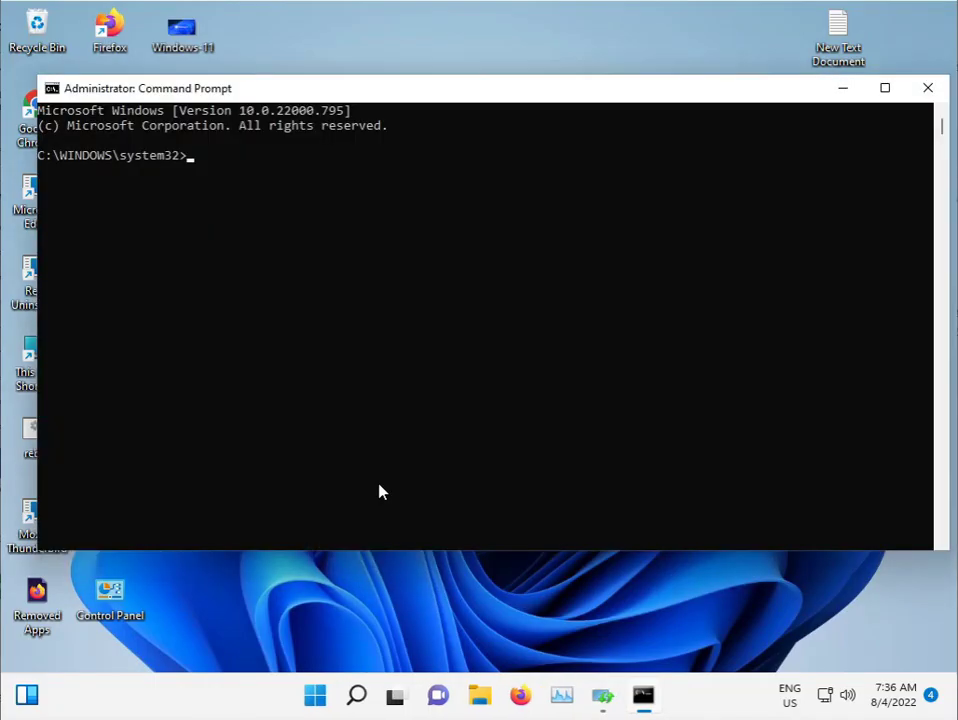
pyautogui.click(603, 697)
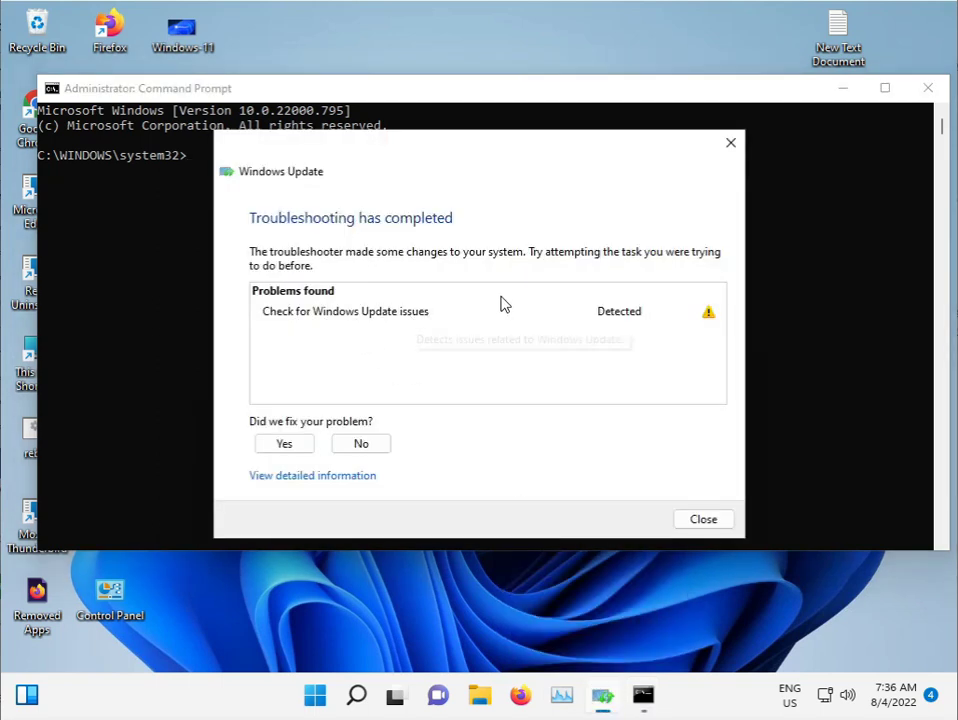
pyautogui.click(740, 144)
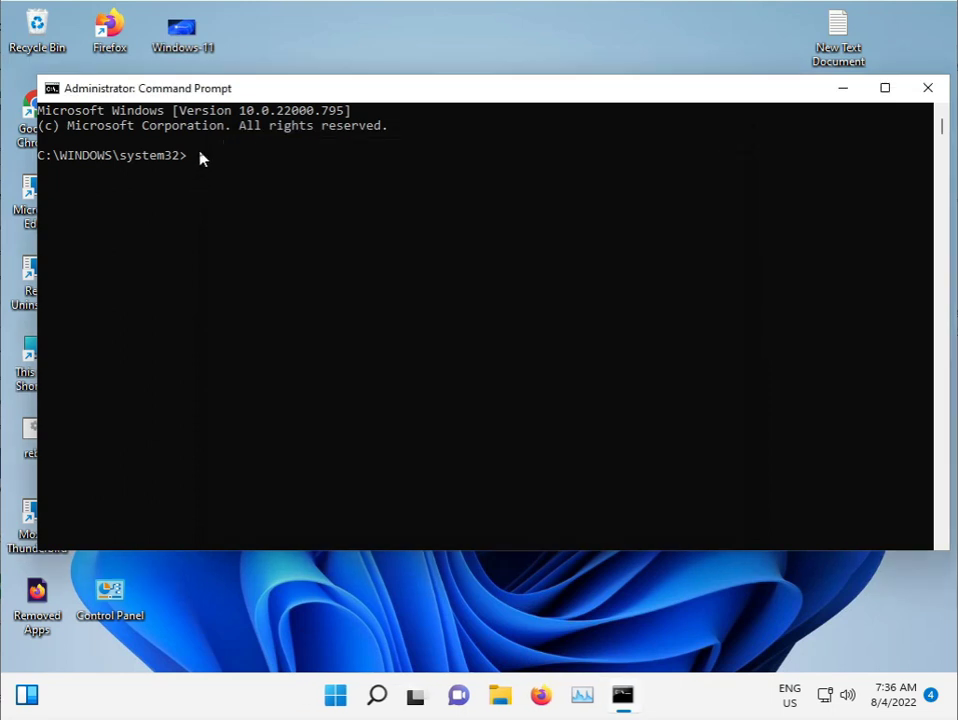
# Run sfc /scannow in the administrator Command Prompt and minimize it while scanning
pyautogui.click(199, 156)
pyautogui.click(191, 156)
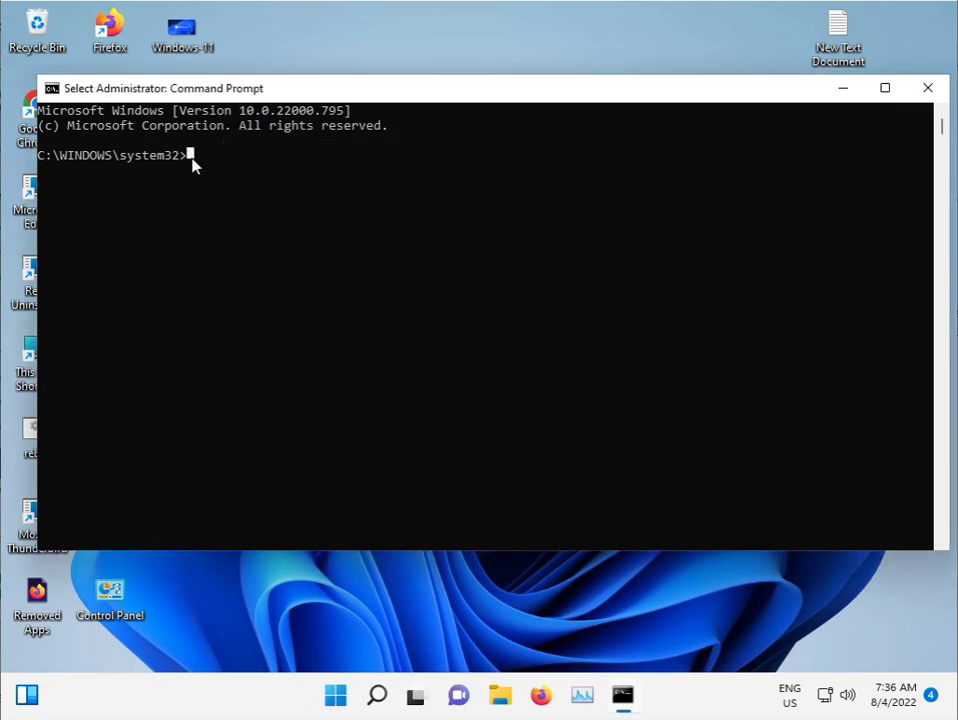
pyautogui.press('Escape')
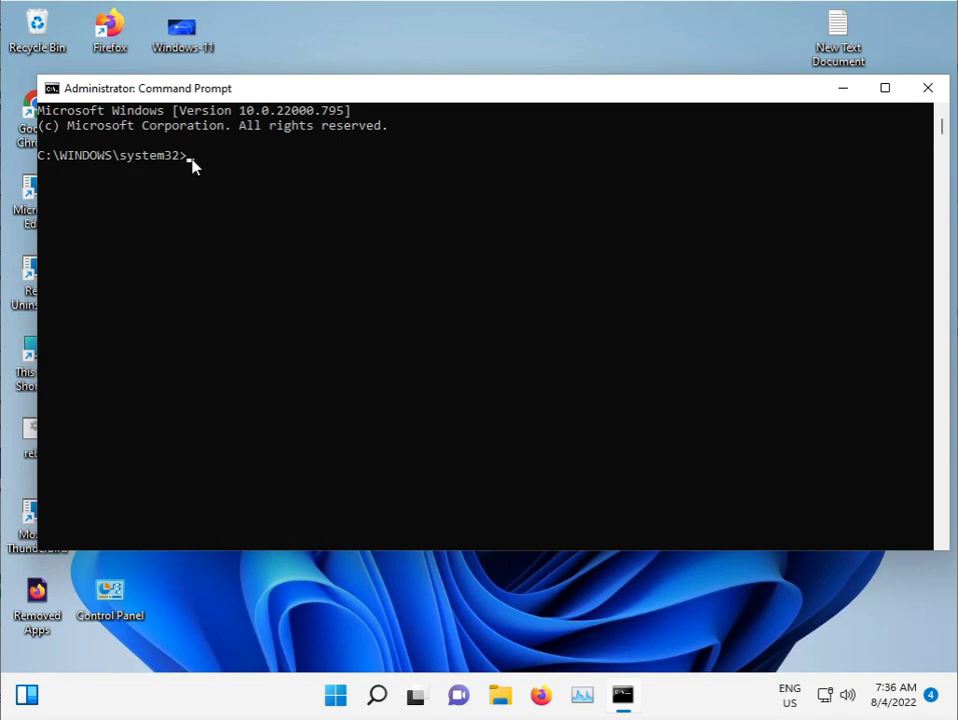
pyautogui.write('sfc /scannow')
pyautogui.press('Return')
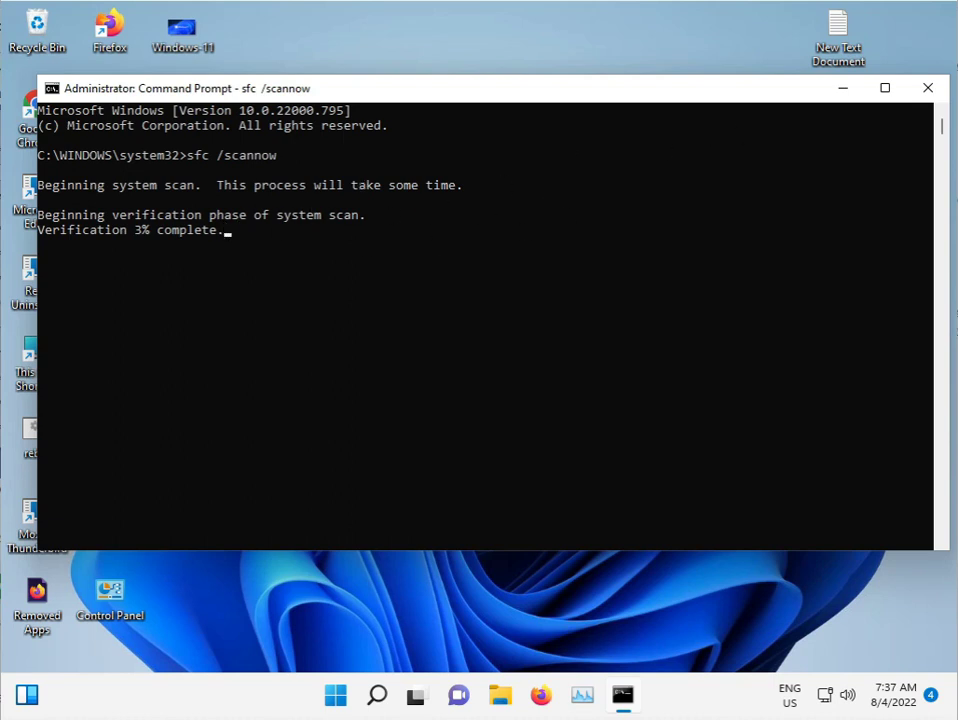
pyautogui.click(838, 92)
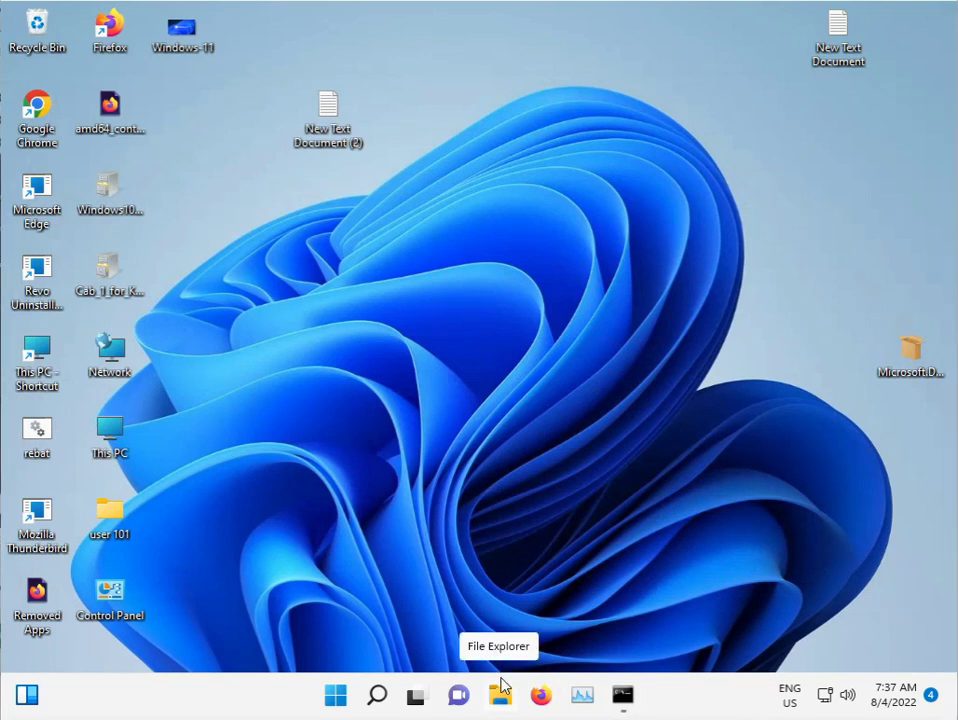
# Launch Chrome and search for '.net framework repair tool offline'
pyautogui.doubleClick(40, 107)
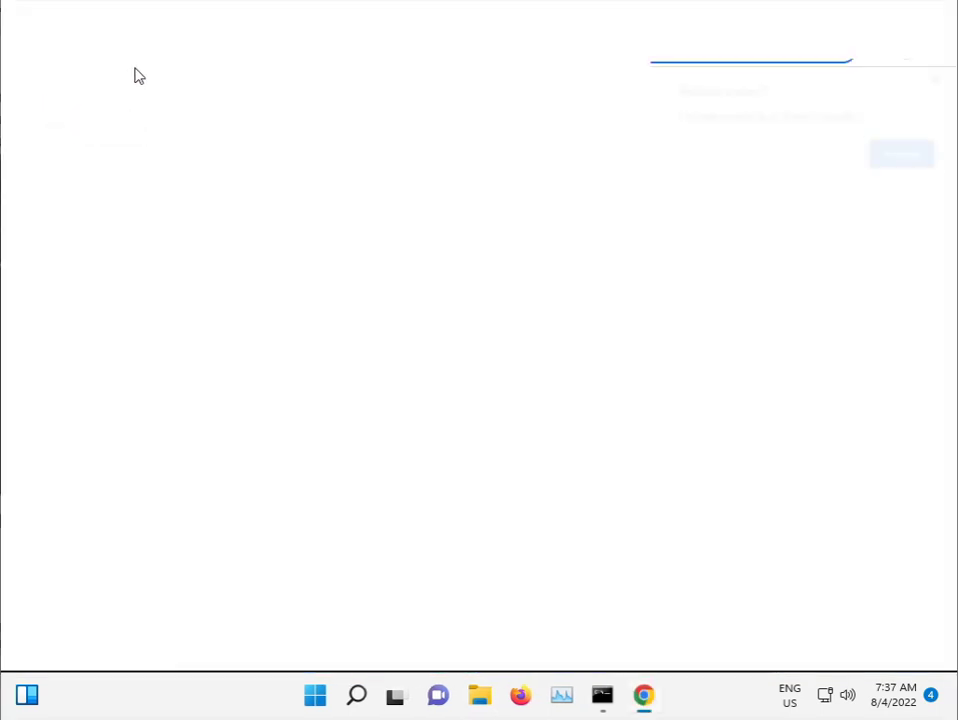
pyautogui.click(939, 79)
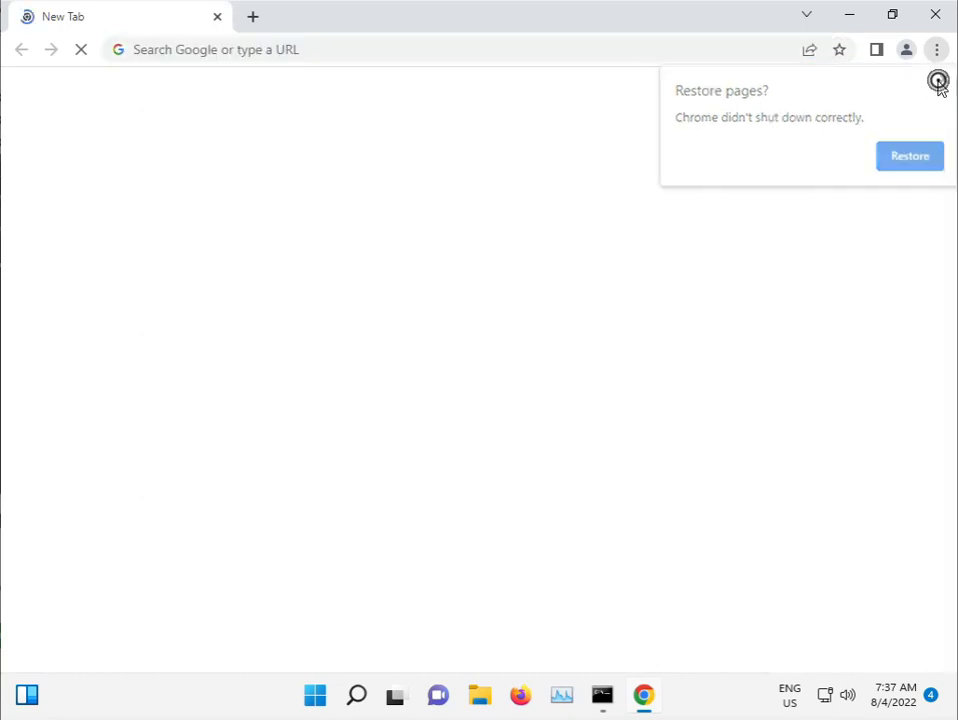
pyautogui.click(404, 49)
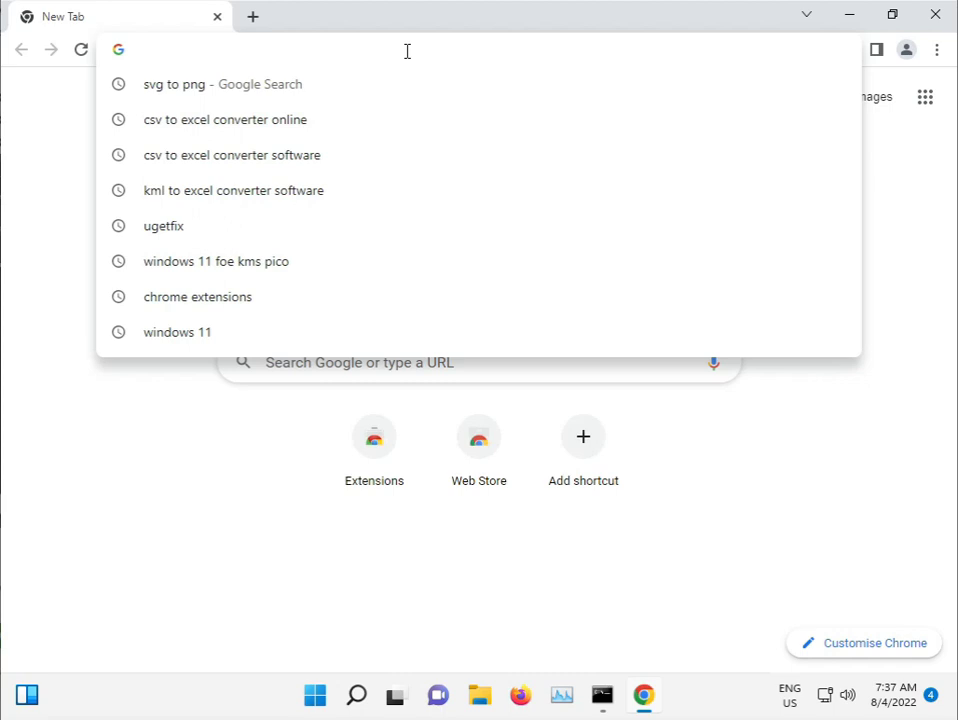
pyautogui.write('.net')
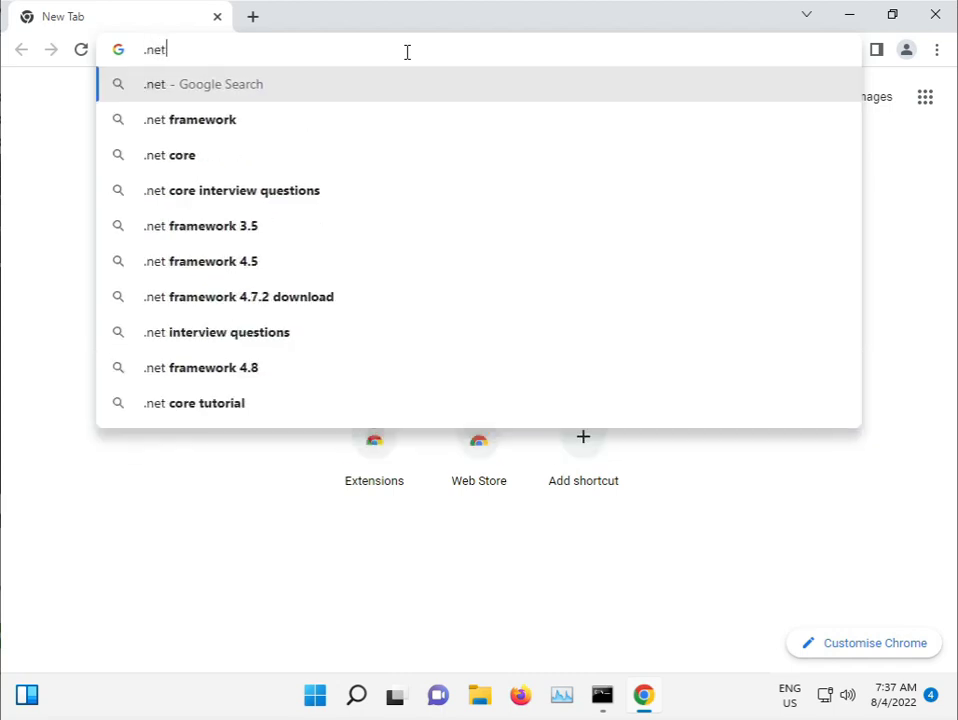
pyautogui.press('Down')
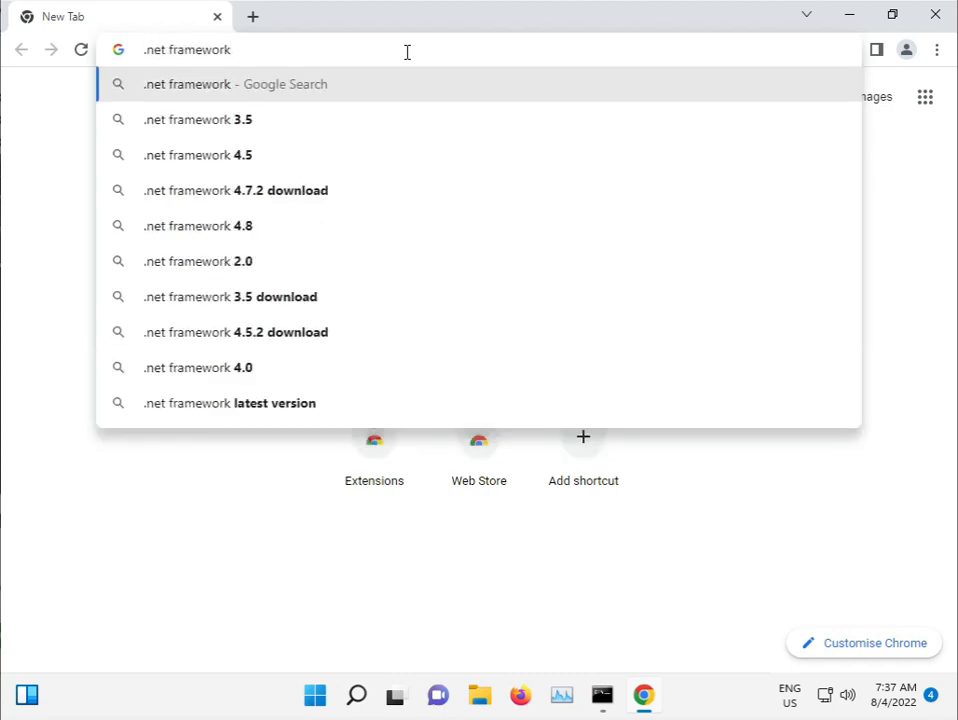
pyautogui.write(' repa')
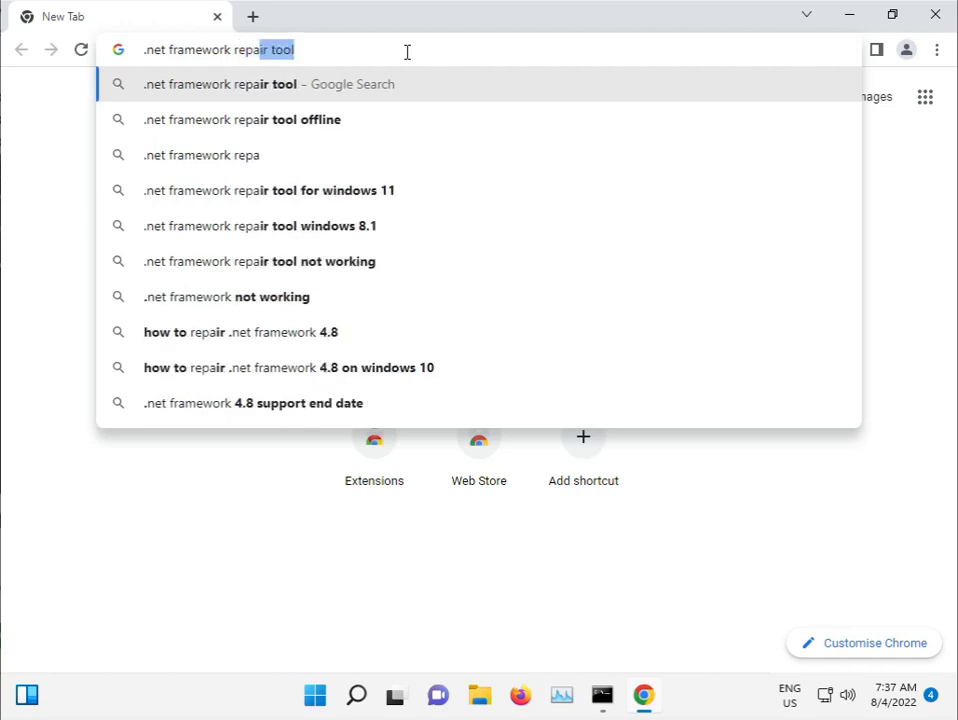
pyautogui.write('i')
pyautogui.press('Down')
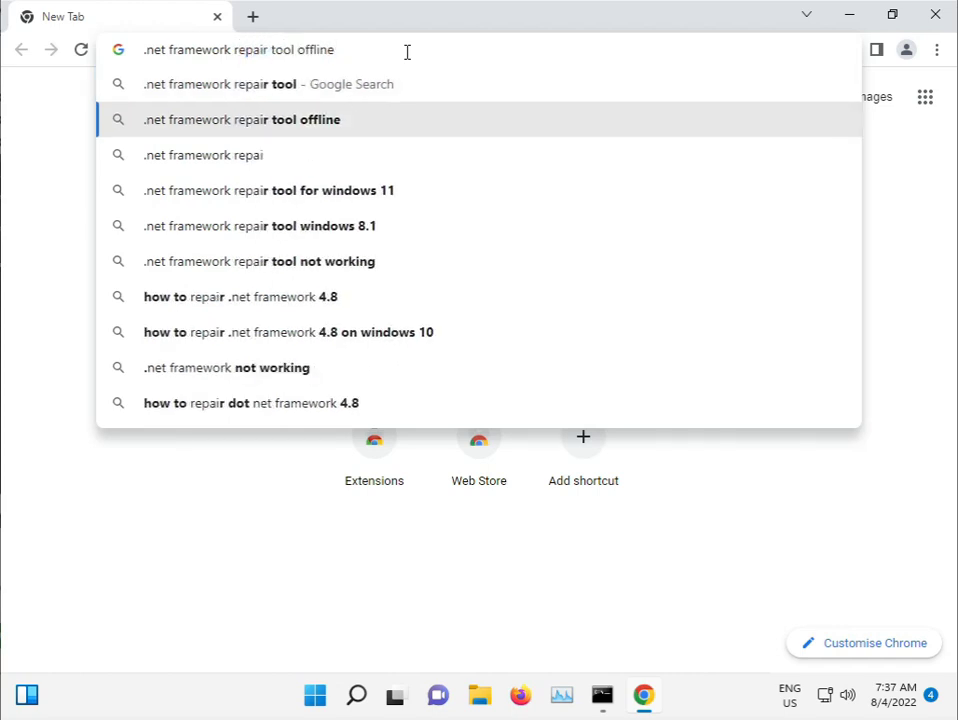
pyautogui.press('Return')
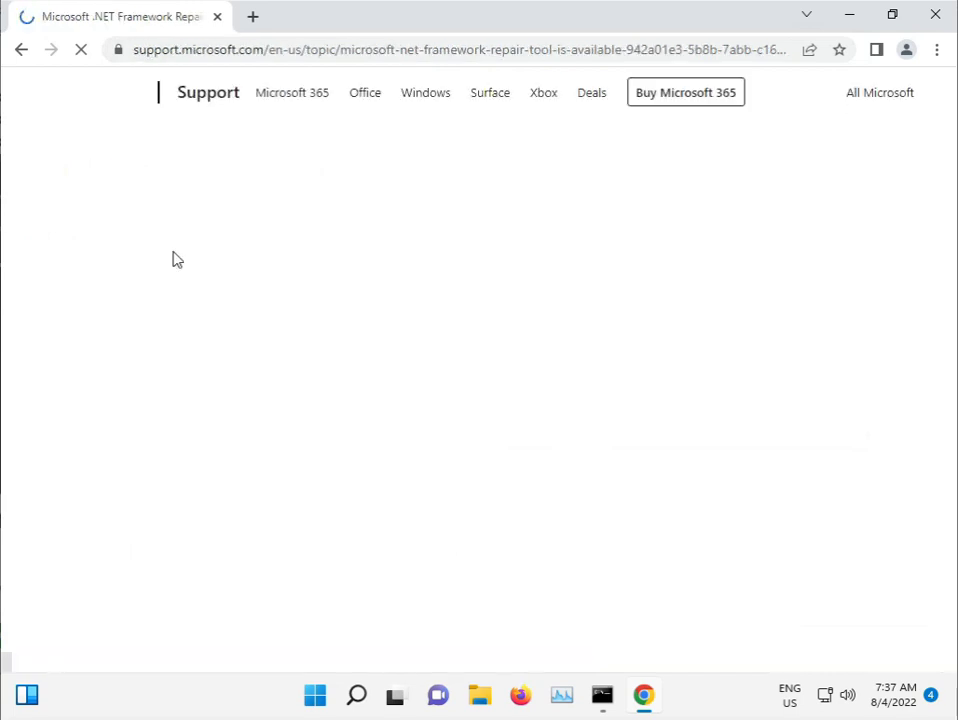
# Scroll through the Microsoft support article on the .NET Framework Repair Tool
pyautogui.scroll(-2, 359, 453)
pyautogui.scroll(-2, 359, 453)
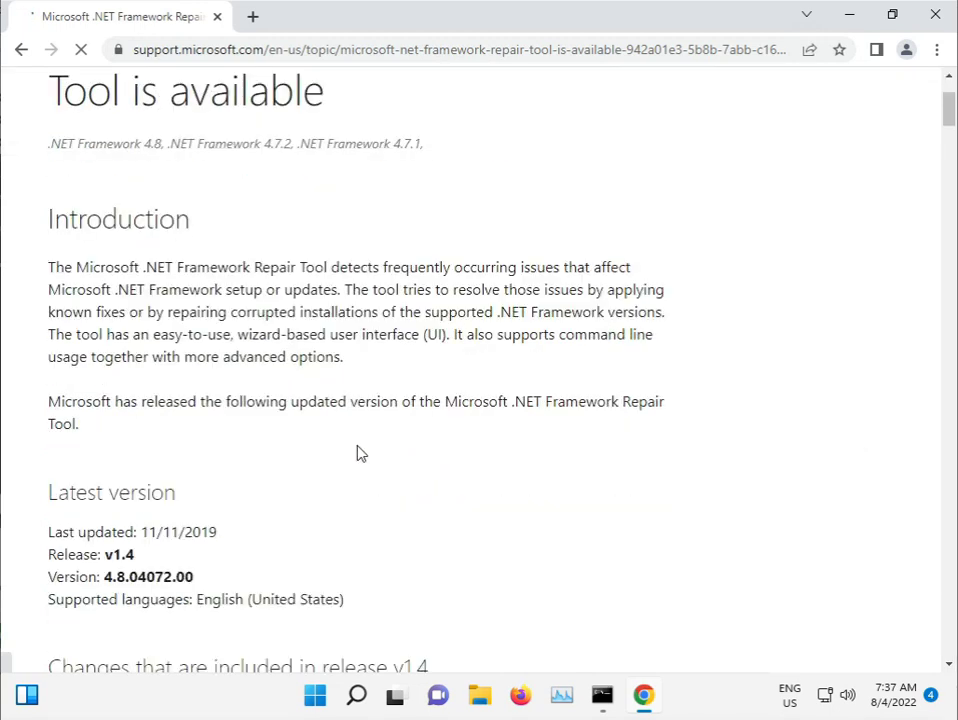
pyautogui.scroll(-1, 359, 453)
pyautogui.scroll(-3, 359, 453)
pyautogui.scroll(-5, 359, 453)
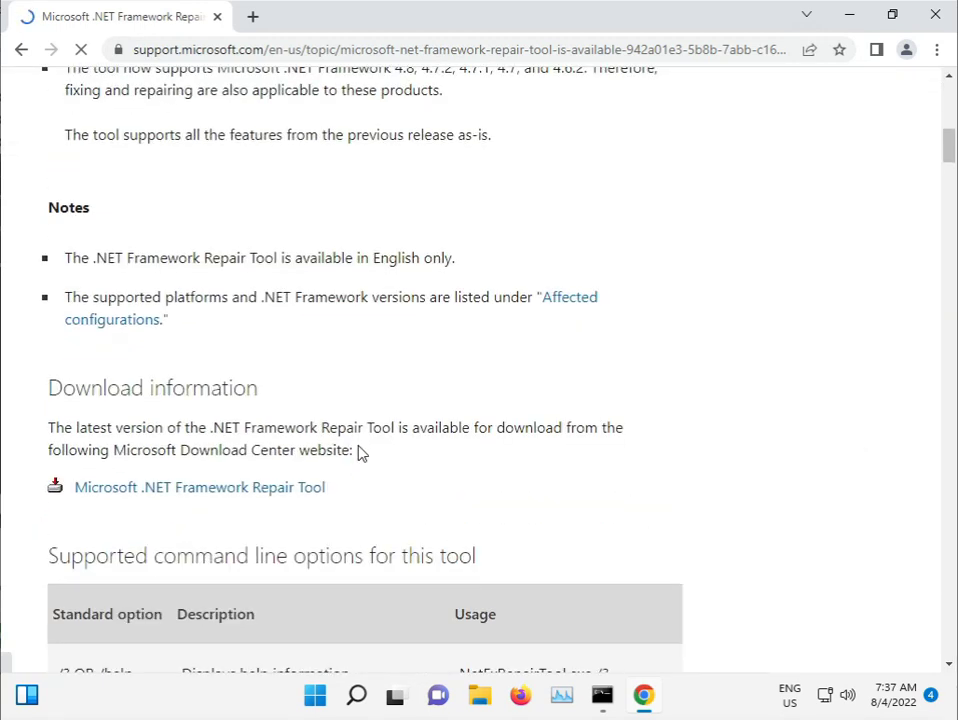
pyautogui.scroll(-2, 359, 453)
pyautogui.scroll(-3, 359, 453)
pyautogui.scroll(-1, 359, 453)
pyautogui.scroll(-2, 359, 453)
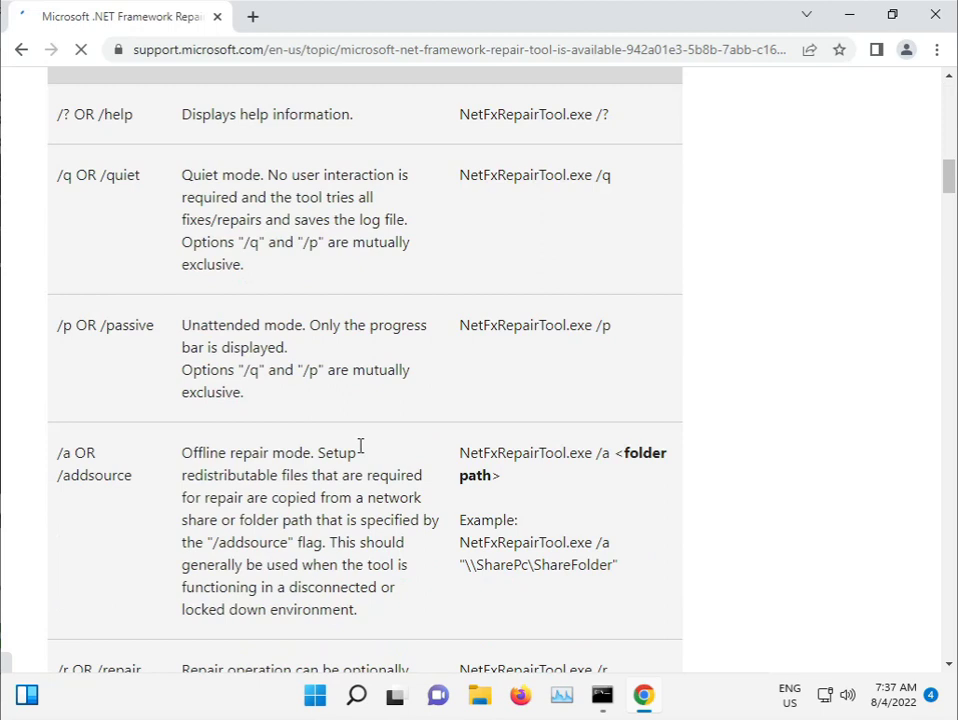
pyautogui.scroll(-5, 359, 453)
pyautogui.scroll(-1, 362, 453)
pyautogui.scroll(-3, 362, 453)
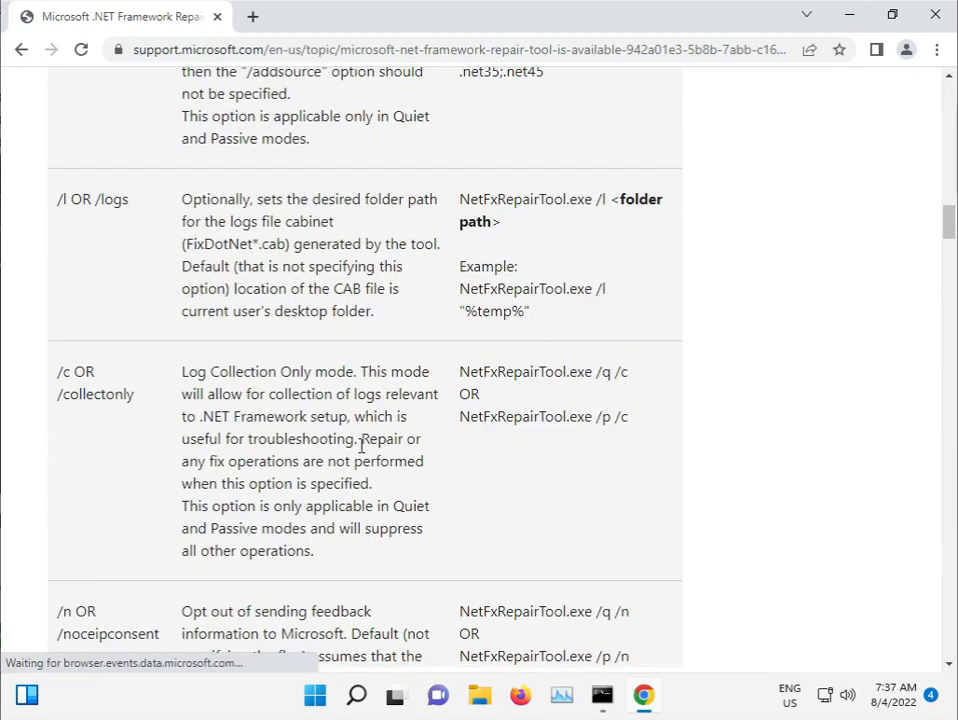
pyautogui.scroll(-1, 362, 453)
pyautogui.scroll(-4, 362, 453)
pyautogui.scroll(-3, 363, 453)
pyautogui.scroll(-8, 363, 453)
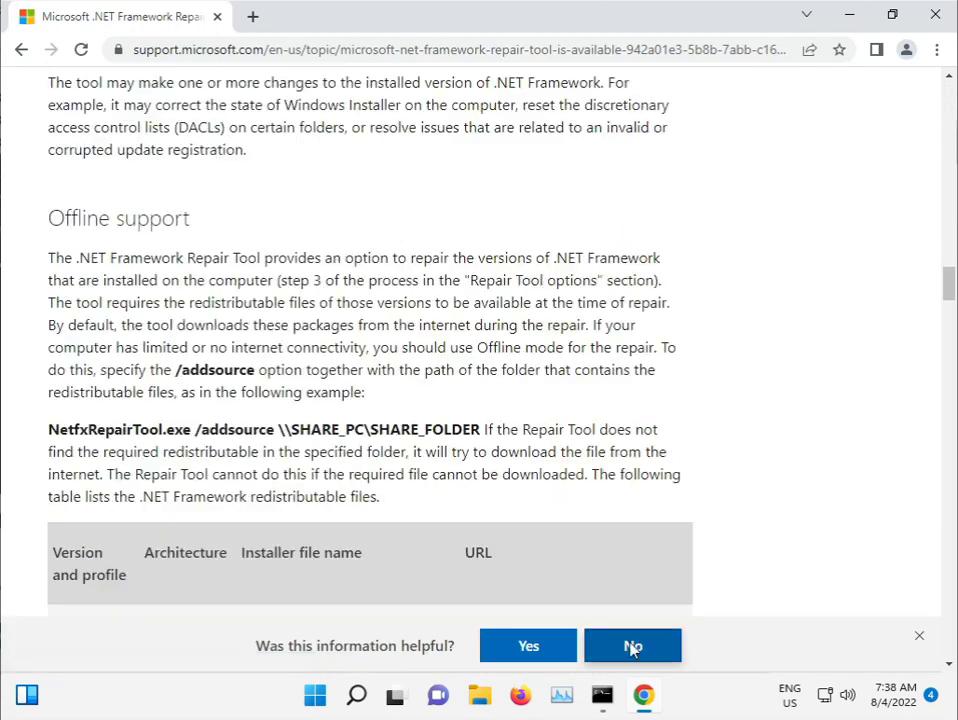
pyautogui.scroll(20, 479, 340)
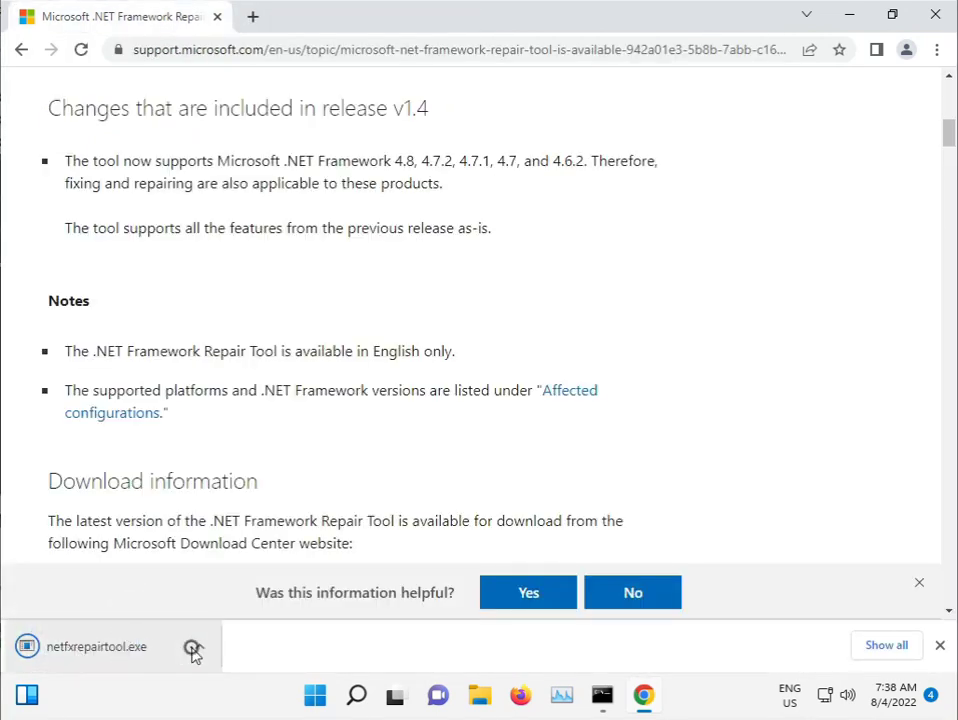
# Launch the downloaded netfxrepairtool.exe, allow it in UAC, and accept the license terms
pyautogui.click(197, 647)
pyautogui.click(240, 524)
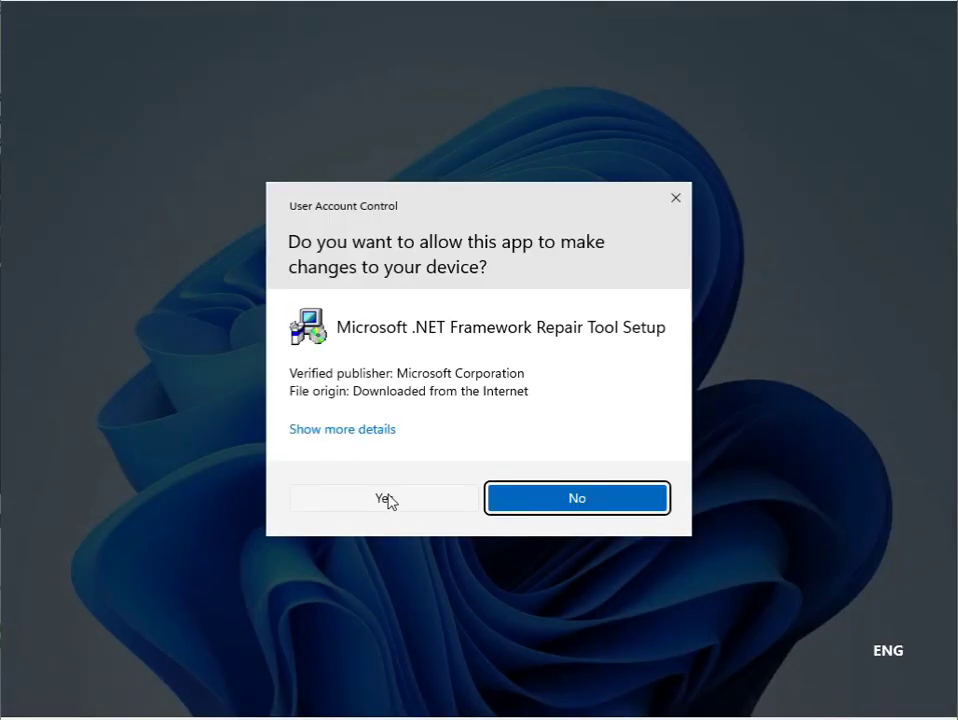
pyautogui.click(388, 501)
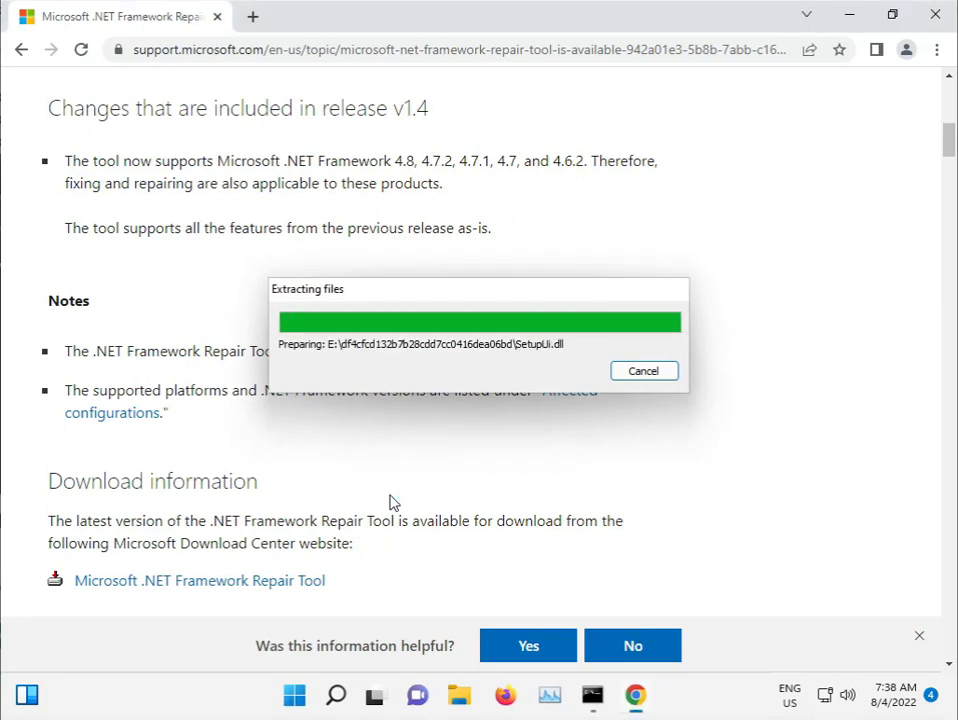
pyautogui.click(372, 485)
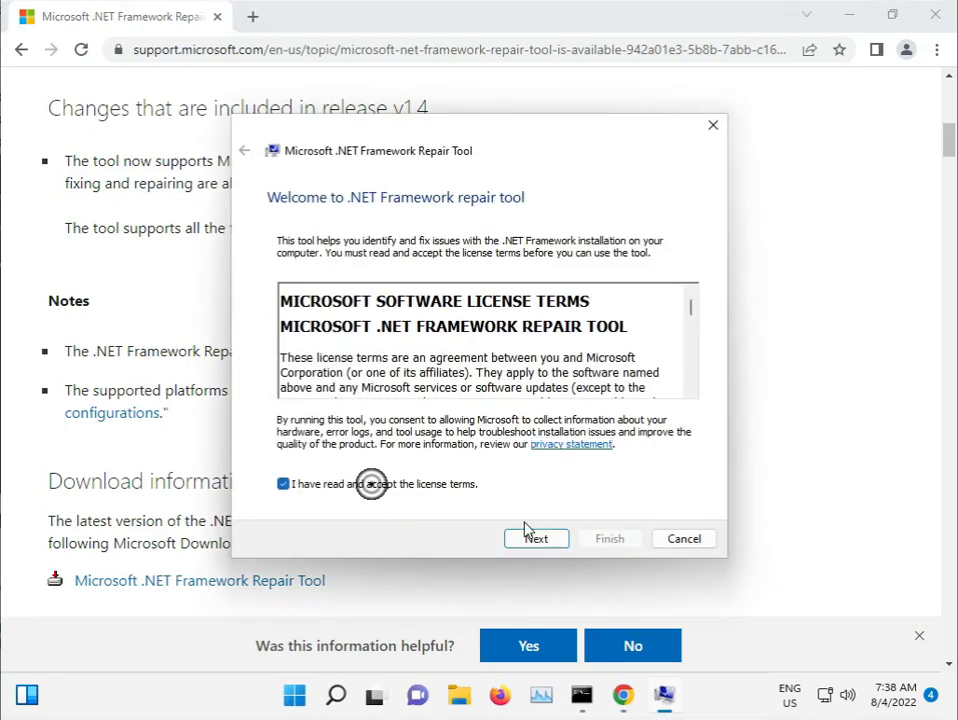
# Apply the recommended .NET Framework changes, finish the repair tool, and minimize Chrome
pyautogui.click(553, 540)
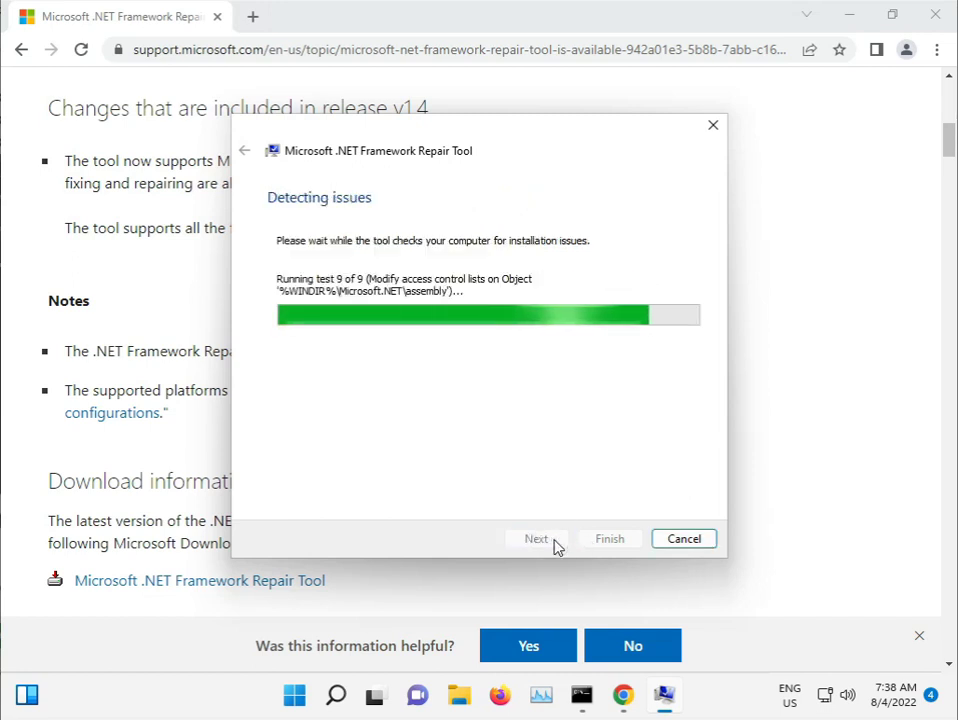
pyautogui.click(537, 539)
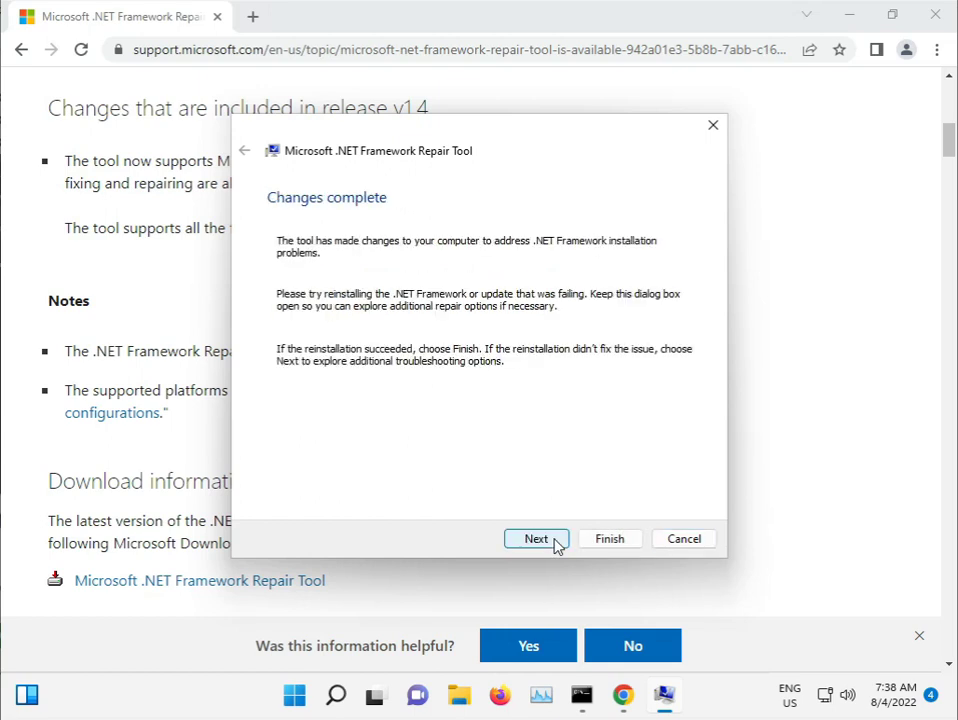
pyautogui.click(541, 541)
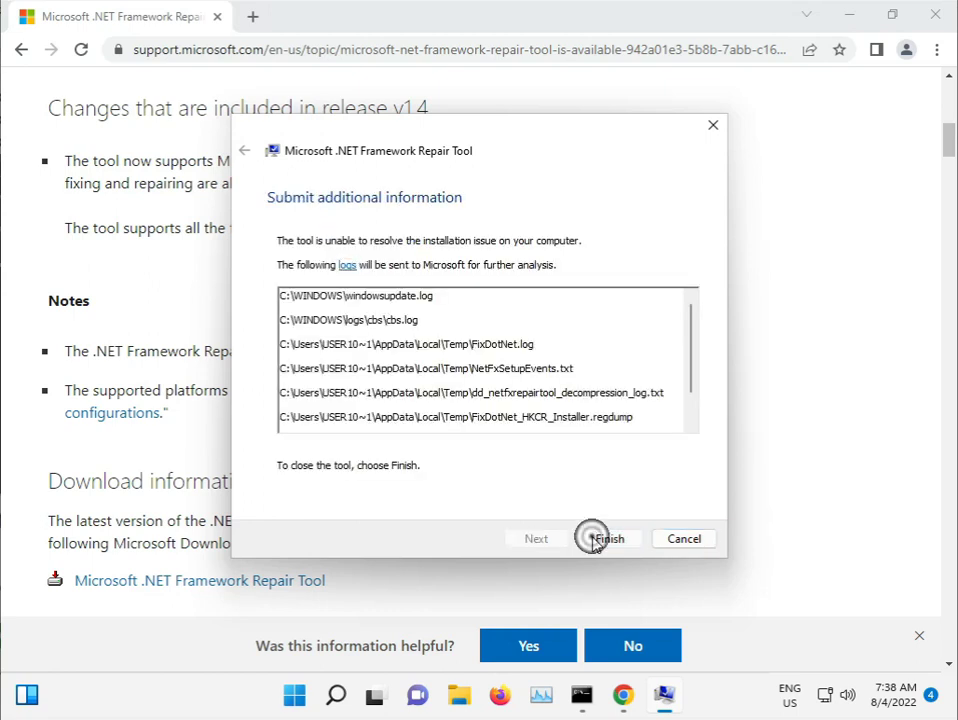
pyautogui.click(595, 541)
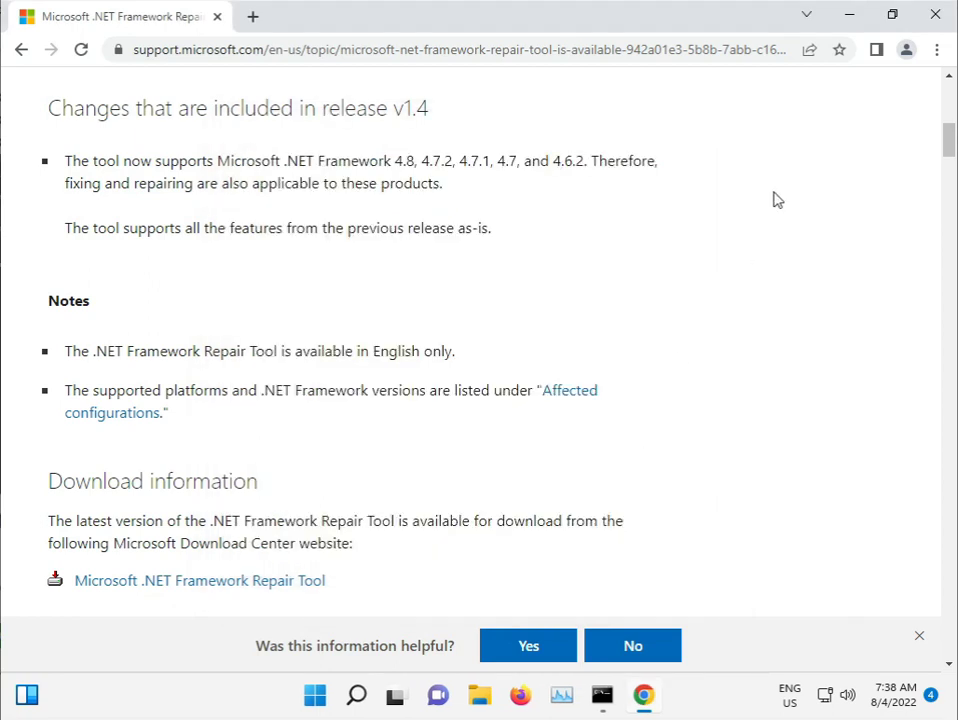
pyautogui.click(849, 14)
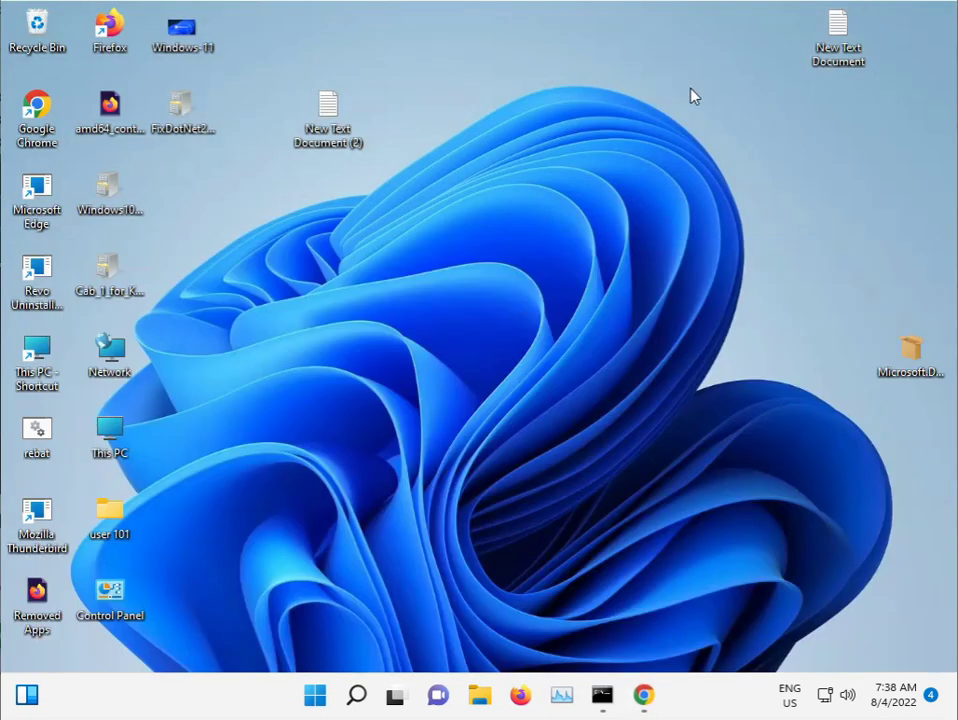
pyautogui.click(318, 704)
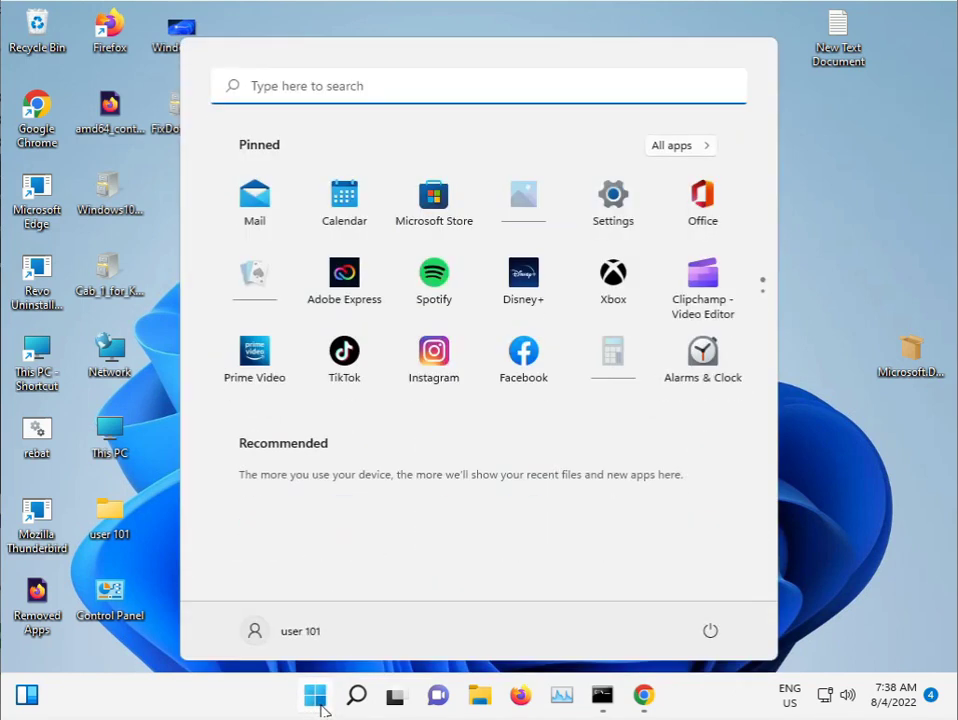
pyautogui.click(782, 449)
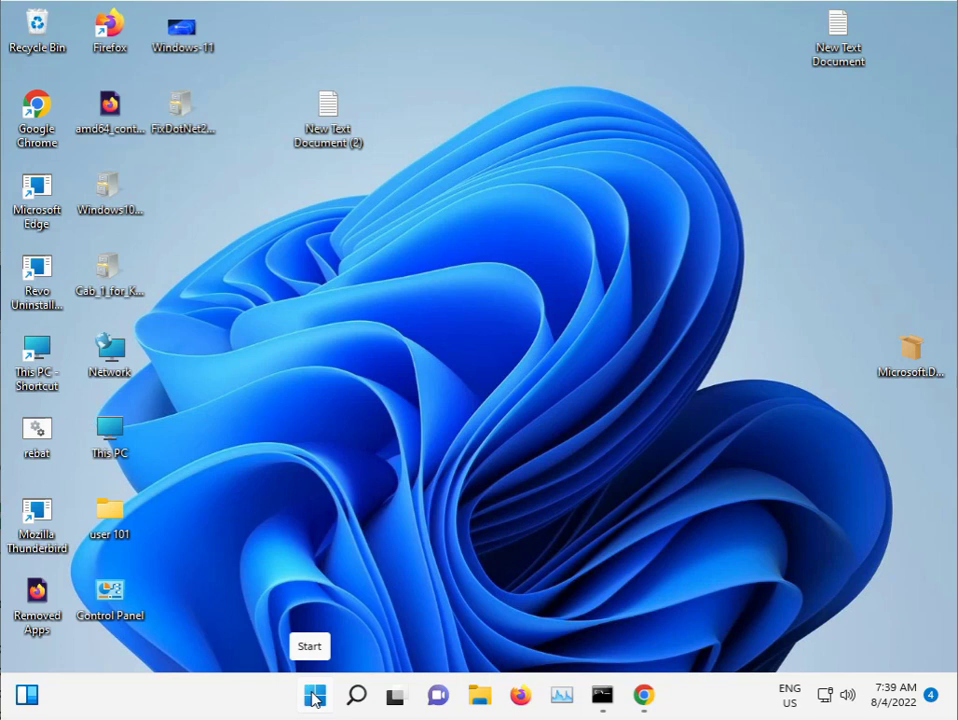
pyautogui.click(315, 697)
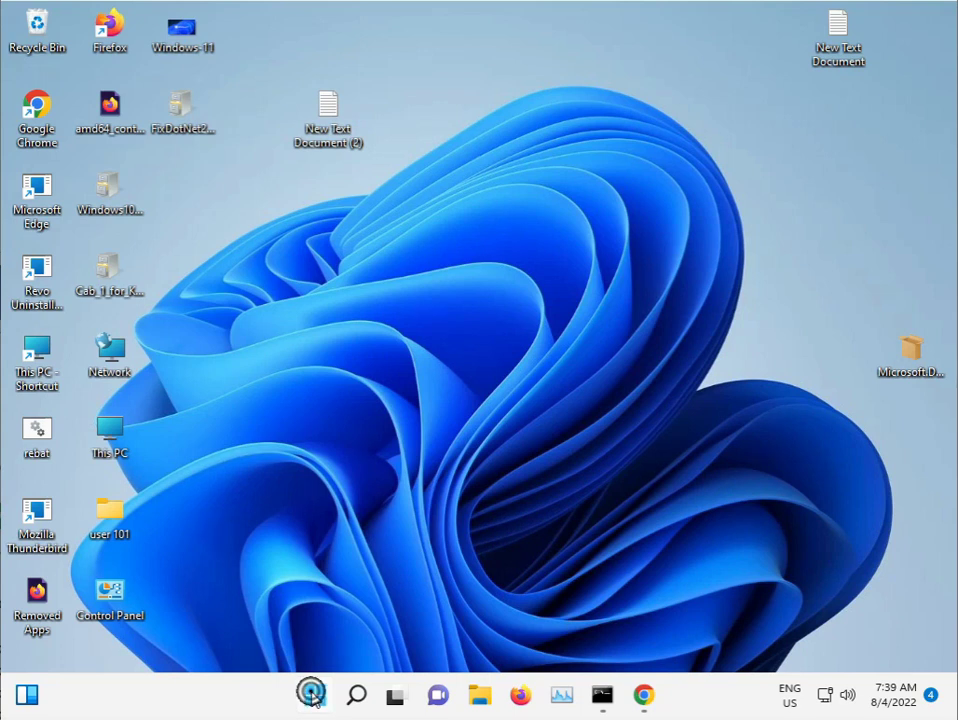
# Navigate from Local Disk (C:) through the Windows folder into System32
pyautogui.click(142, 562)
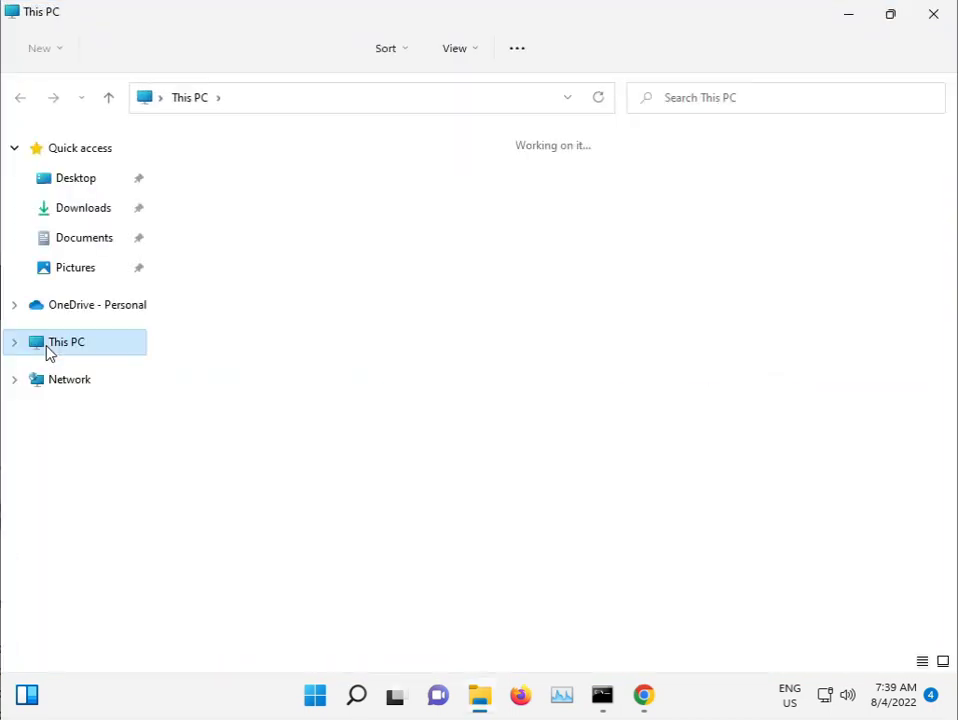
pyautogui.doubleClick(301, 320)
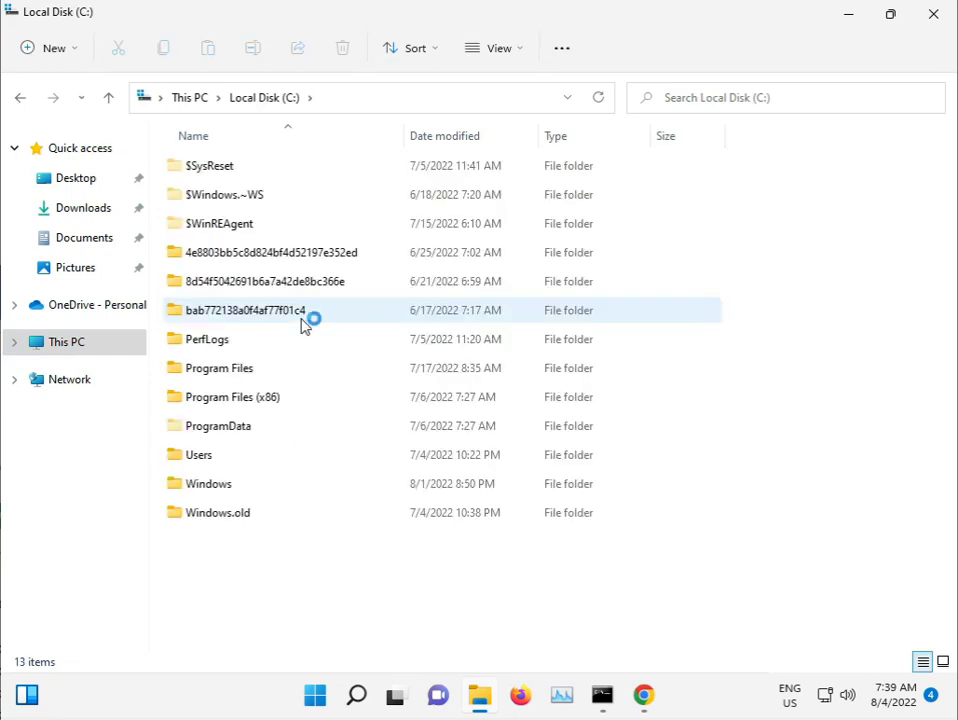
pyautogui.doubleClick(233, 486)
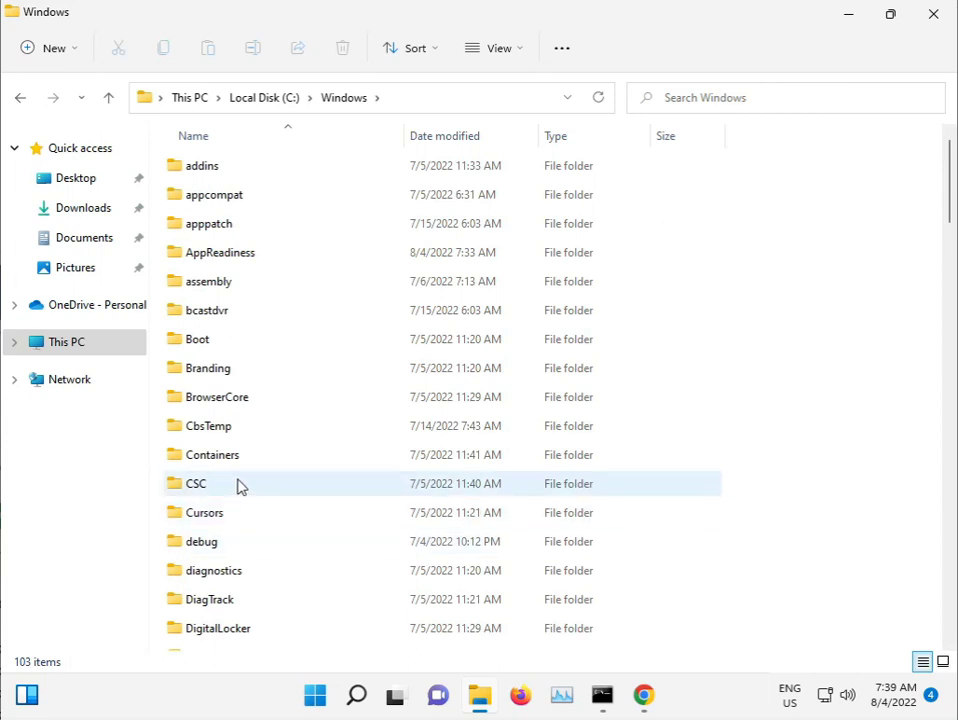
pyautogui.scroll(-5, 276, 506)
pyautogui.scroll(-1, 279, 508)
pyautogui.scroll(-5, 279, 508)
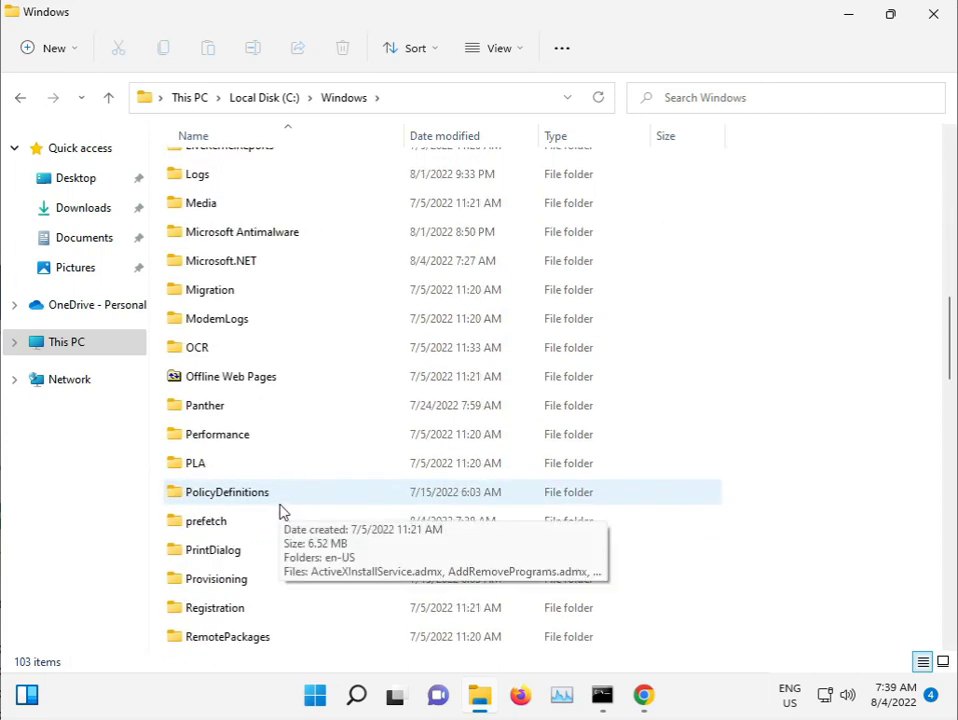
pyautogui.scroll(-3, 281, 511)
pyautogui.scroll(-2, 281, 511)
pyautogui.scroll(-1, 281, 511)
pyautogui.scroll(-3, 281, 511)
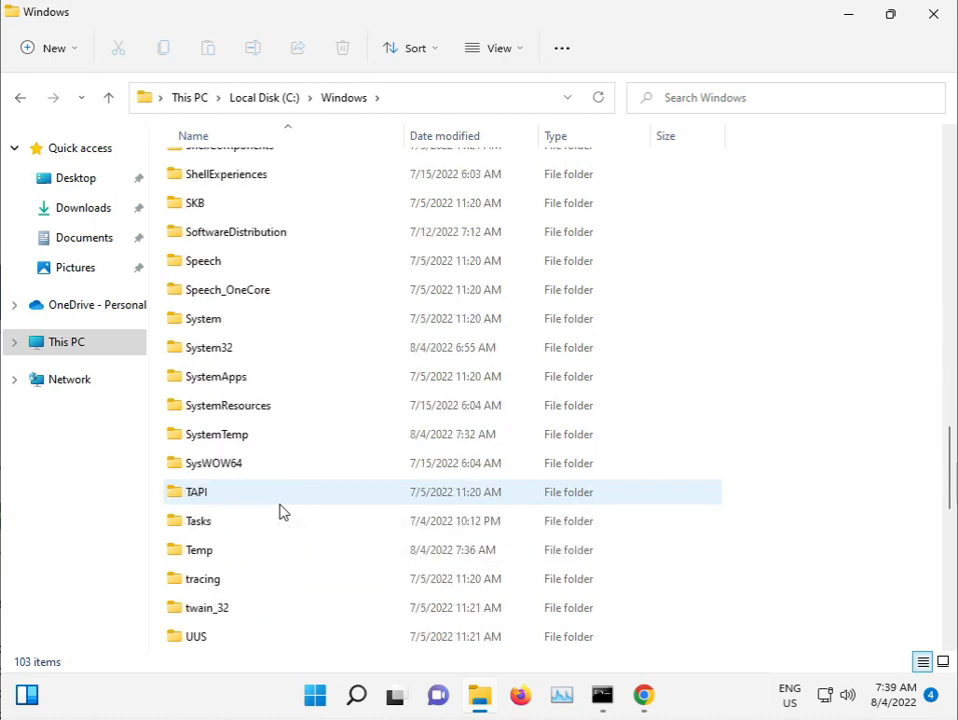
pyautogui.doubleClick(221, 348)
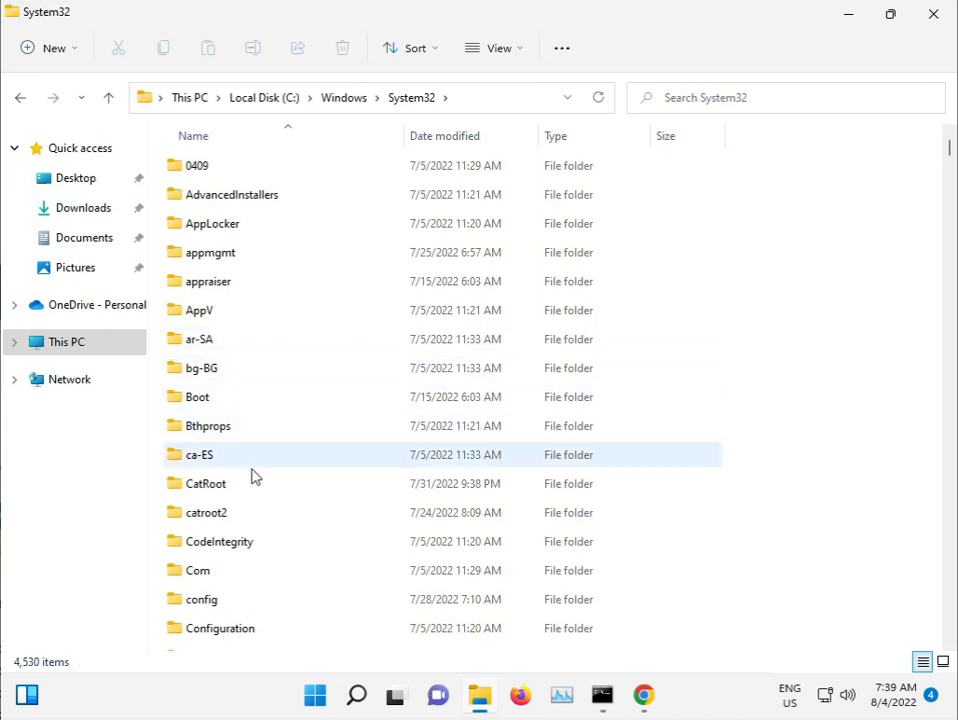
# Open catroot2 and permanently delete all three of its items with Shift+Delete
pyautogui.doubleClick(240, 508)
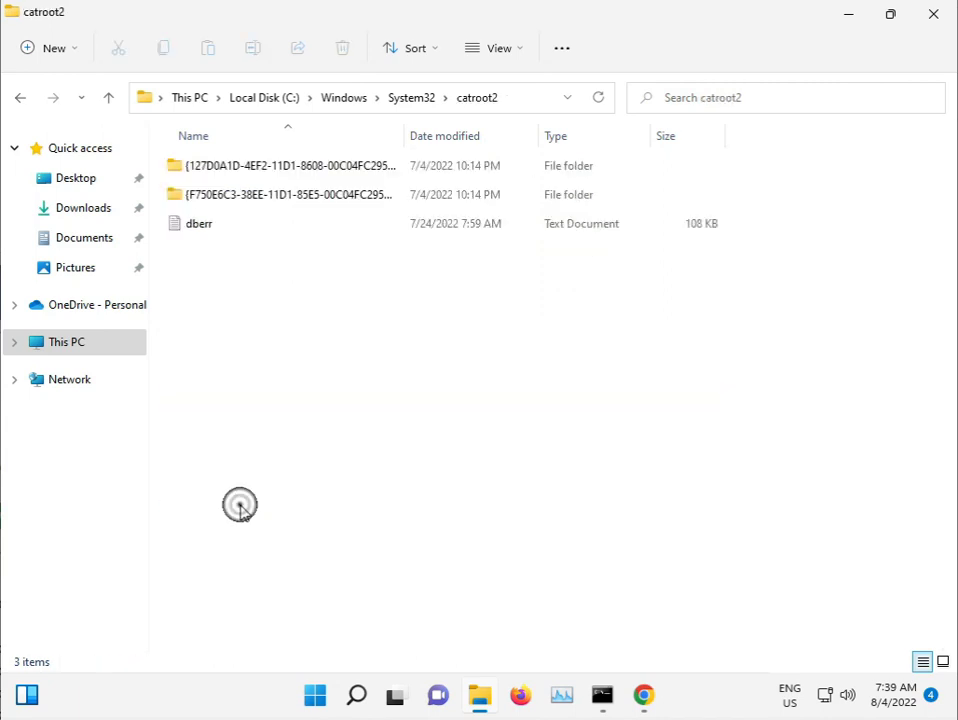
pyautogui.moveTo(244, 443)
pyautogui.mouseDown()
pyautogui.moveTo(243, 262)
pyautogui.moveTo(257, 170)
pyautogui.mouseUp()
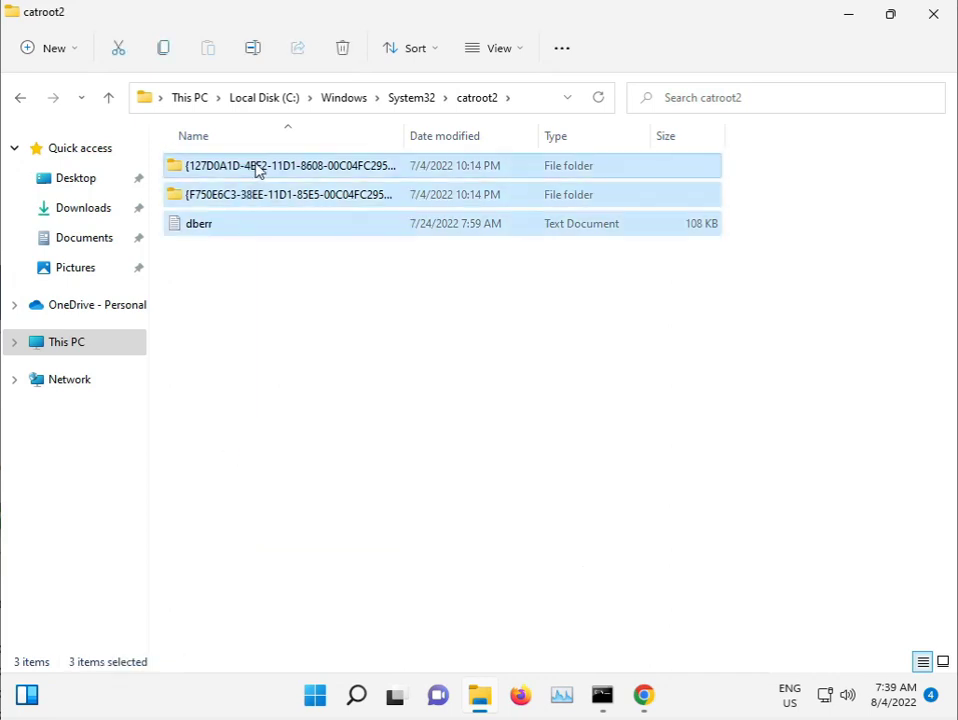
pyautogui.hotkey('shift', 'Delete')
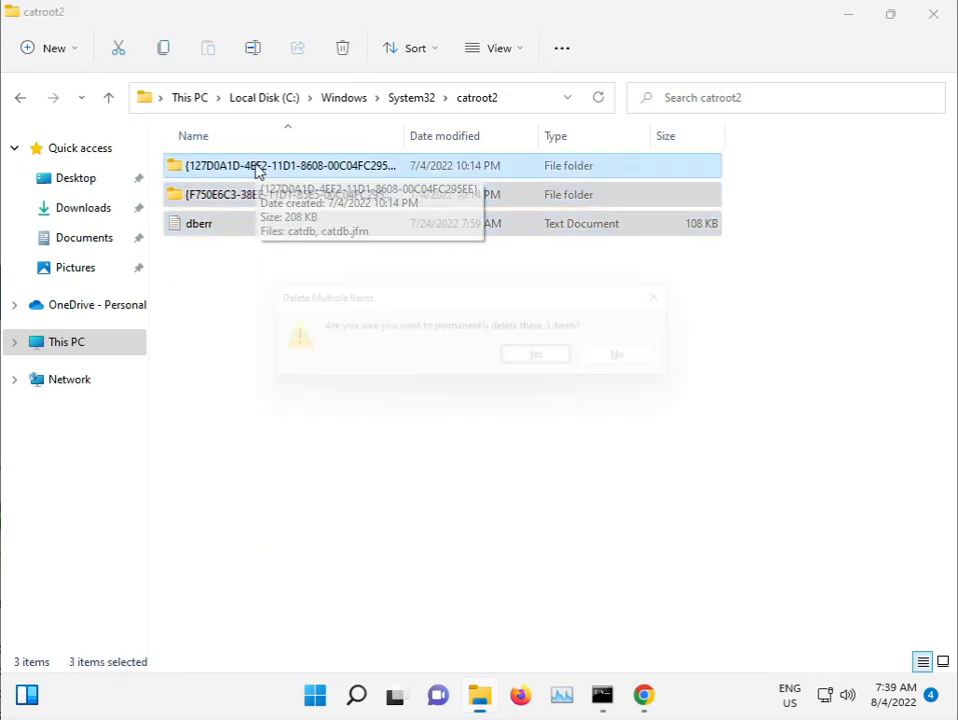
pyautogui.press('Return')
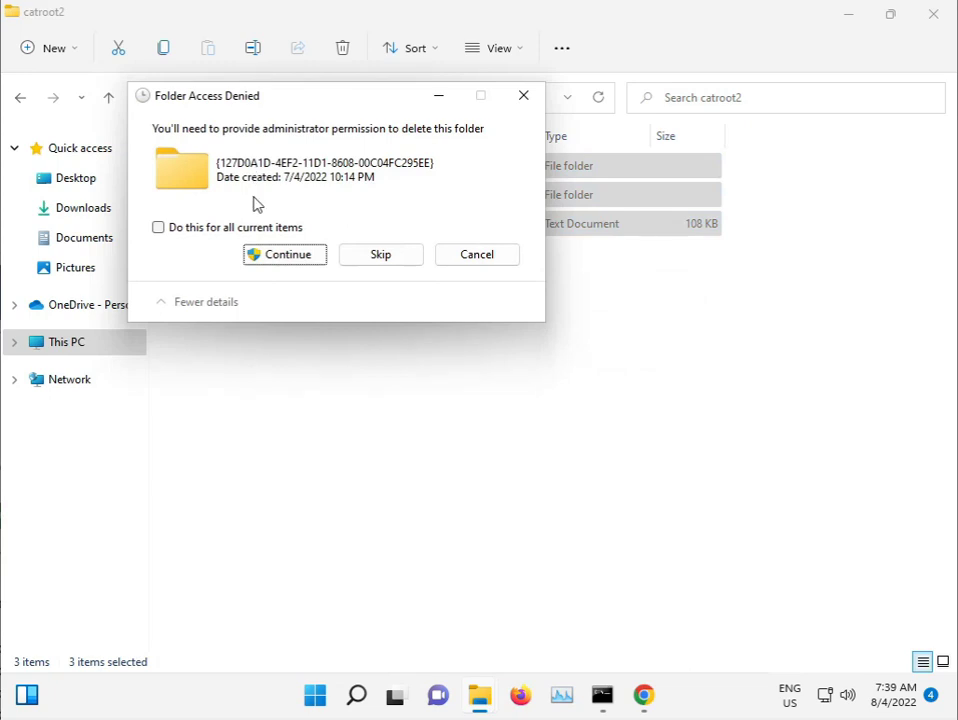
# Grant admin permission for all, skip the in-use catdb files, and return to System32
pyautogui.click(254, 222)
pyautogui.click(296, 252)
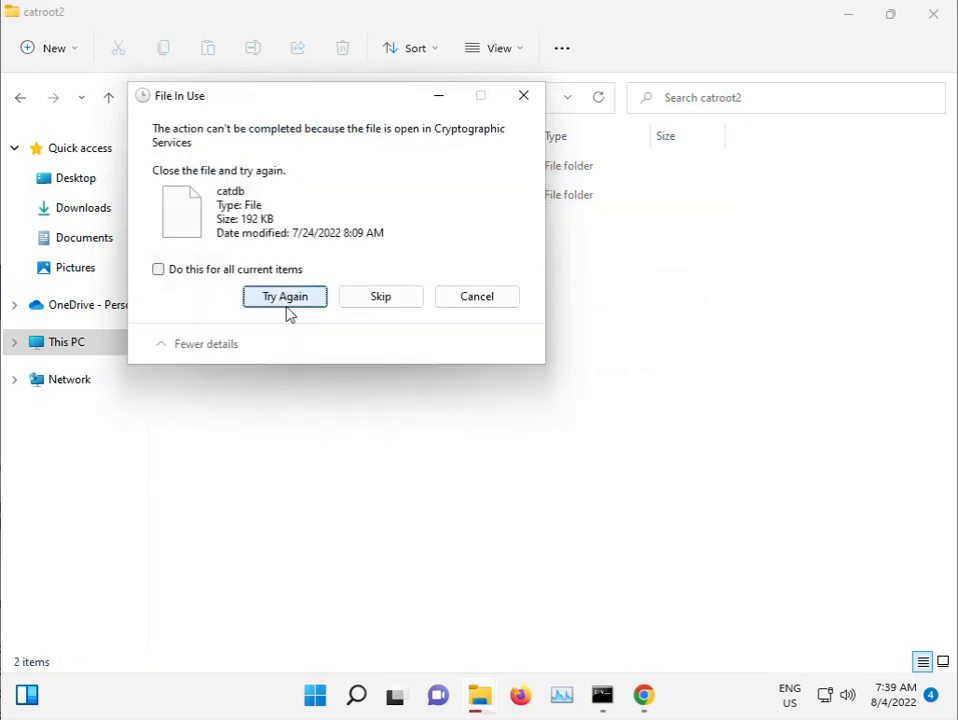
pyautogui.click(360, 297)
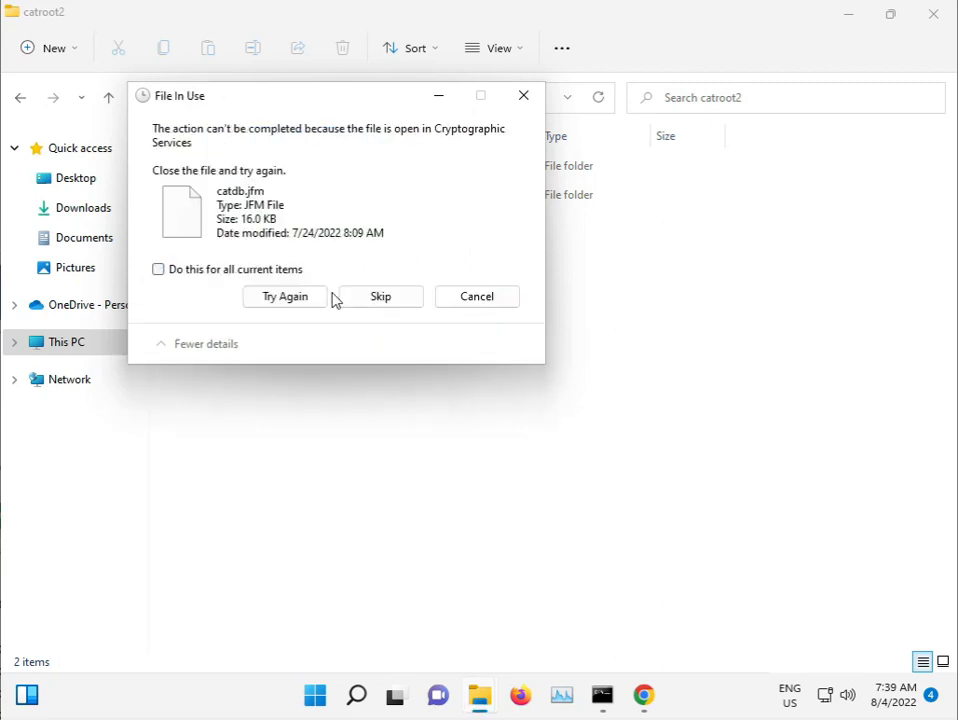
pyautogui.click(258, 270)
pyautogui.click(359, 297)
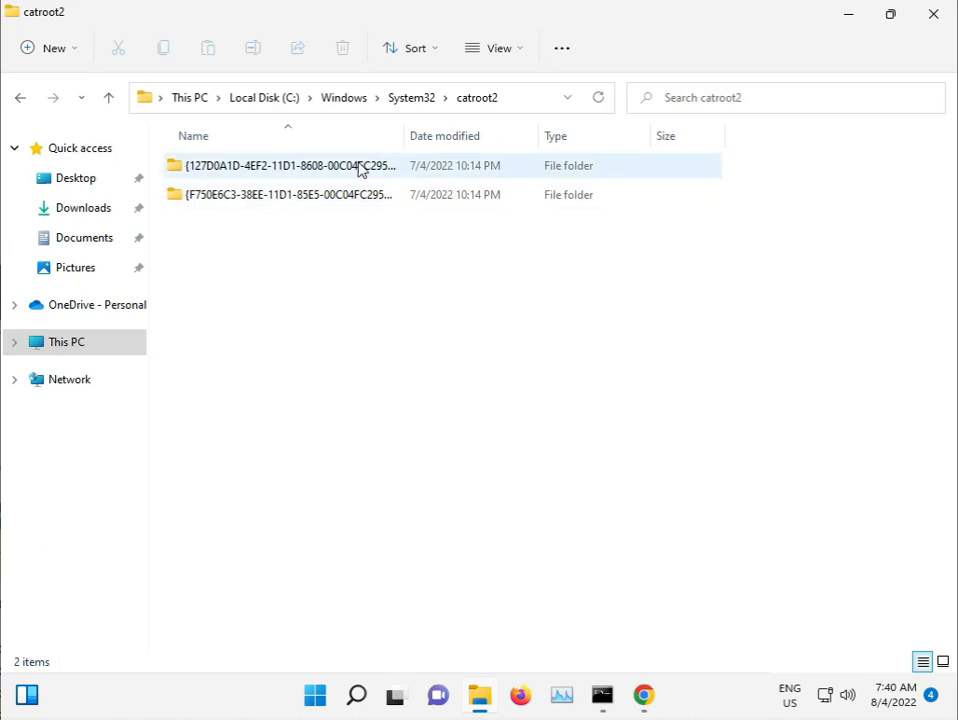
pyautogui.click(411, 101)
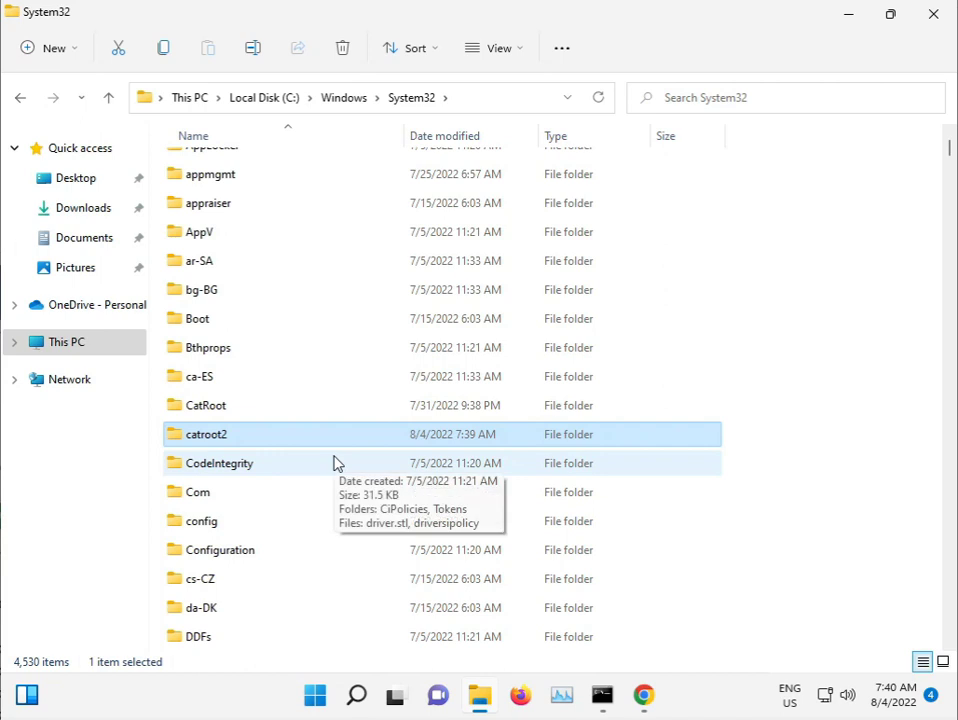
# Browse the System32 file list through the d, s, sce and sdi entries toward setx
pyautogui.scroll(-1, 336, 463)
pyautogui.scroll(-1, 336, 463)
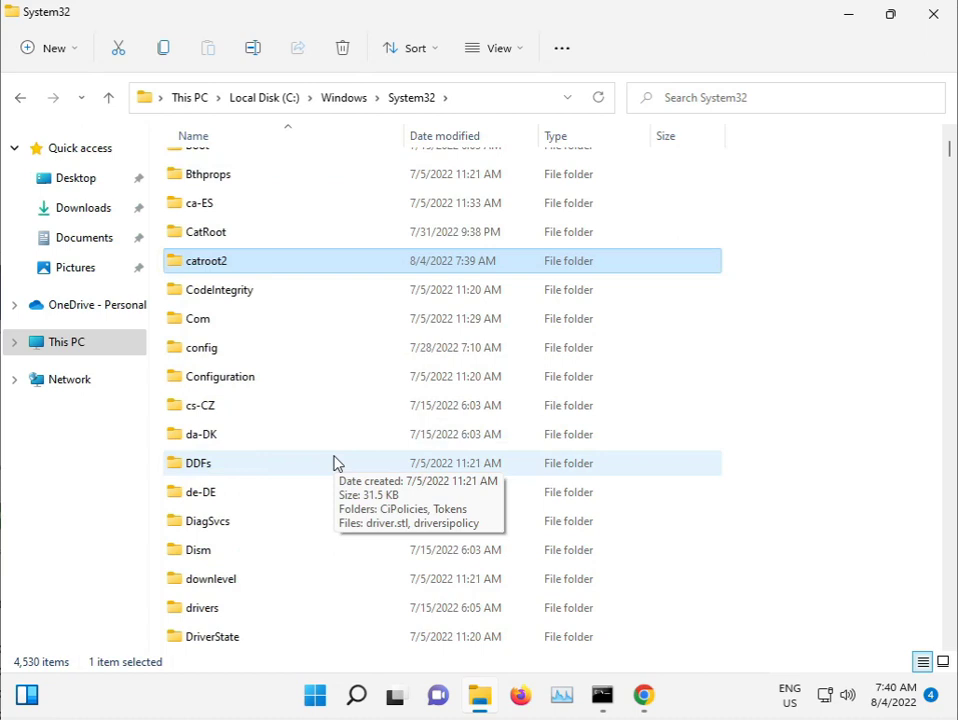
pyautogui.scroll(-4, 336, 463)
pyautogui.scroll(-4, 336, 463)
pyautogui.scroll(-4, 336, 463)
pyautogui.scroll(-4, 336, 463)
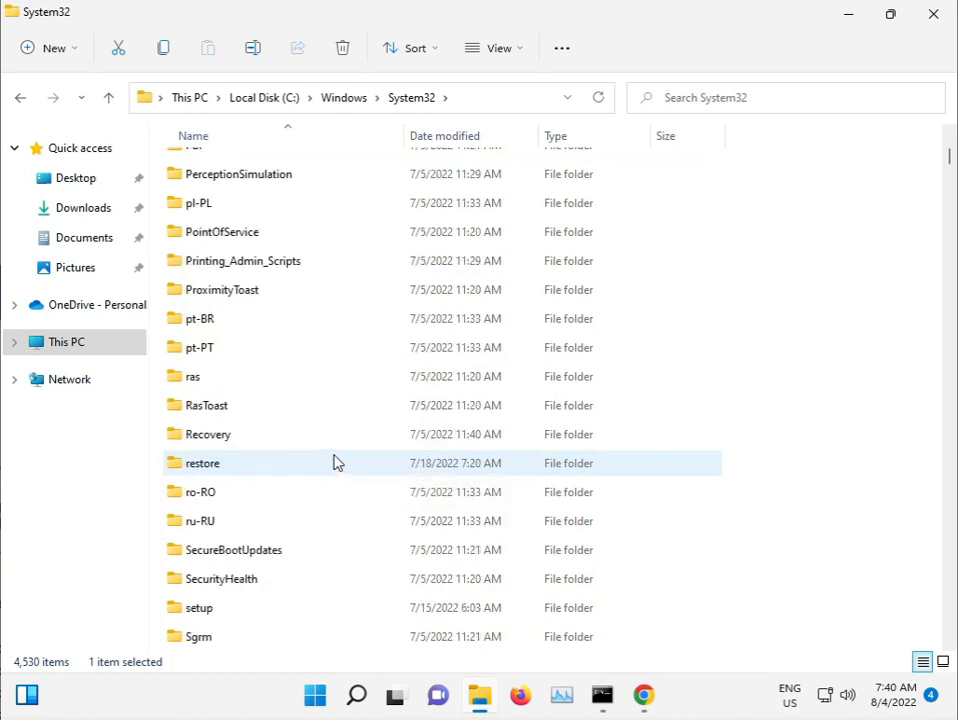
pyautogui.scroll(-5, 336, 463)
pyautogui.scroll(-1, 336, 463)
pyautogui.scroll(-1, 336, 463)
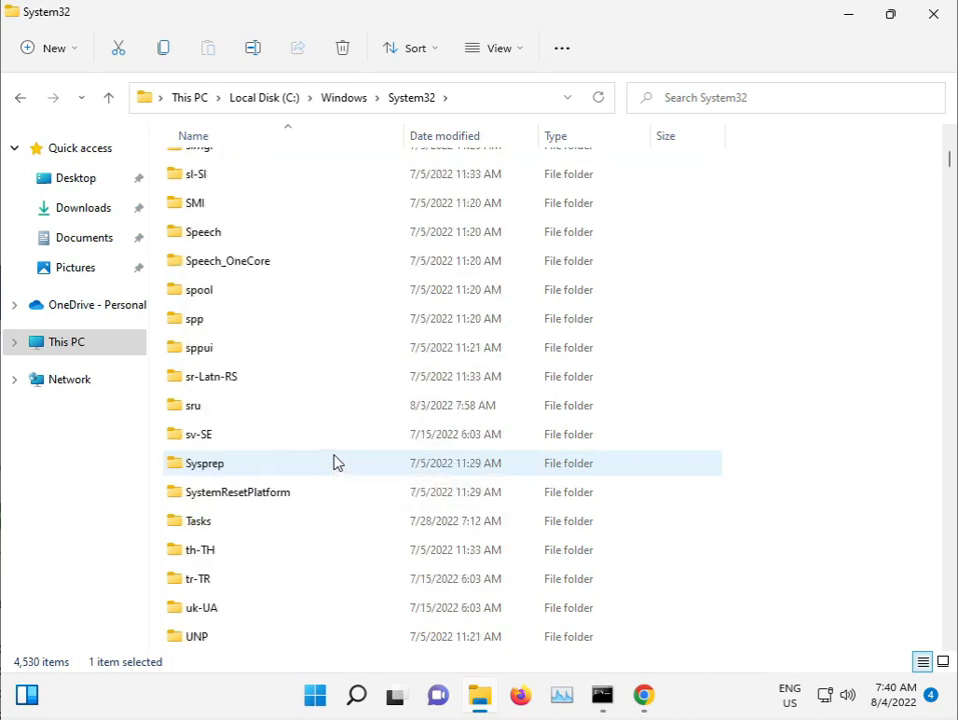
pyautogui.scroll(1, 336, 463)
pyautogui.scroll(1, 336, 463)
pyautogui.scroll(1, 336, 463)
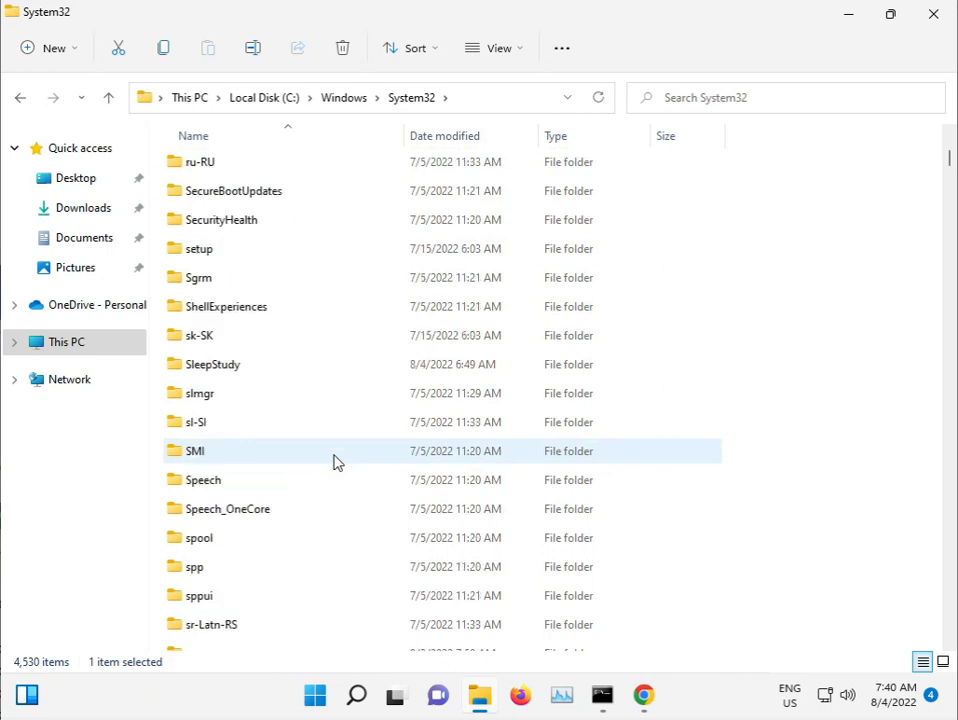
pyautogui.scroll(1, 336, 463)
pyautogui.scroll(-1, 336, 463)
pyautogui.click(333, 461)
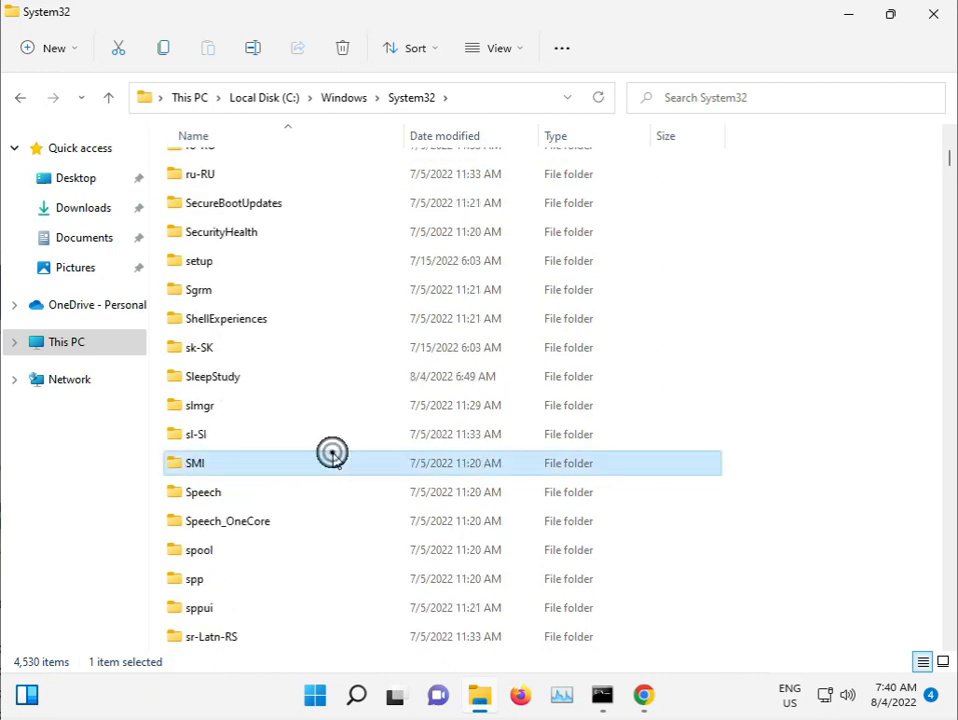
pyautogui.press('d')
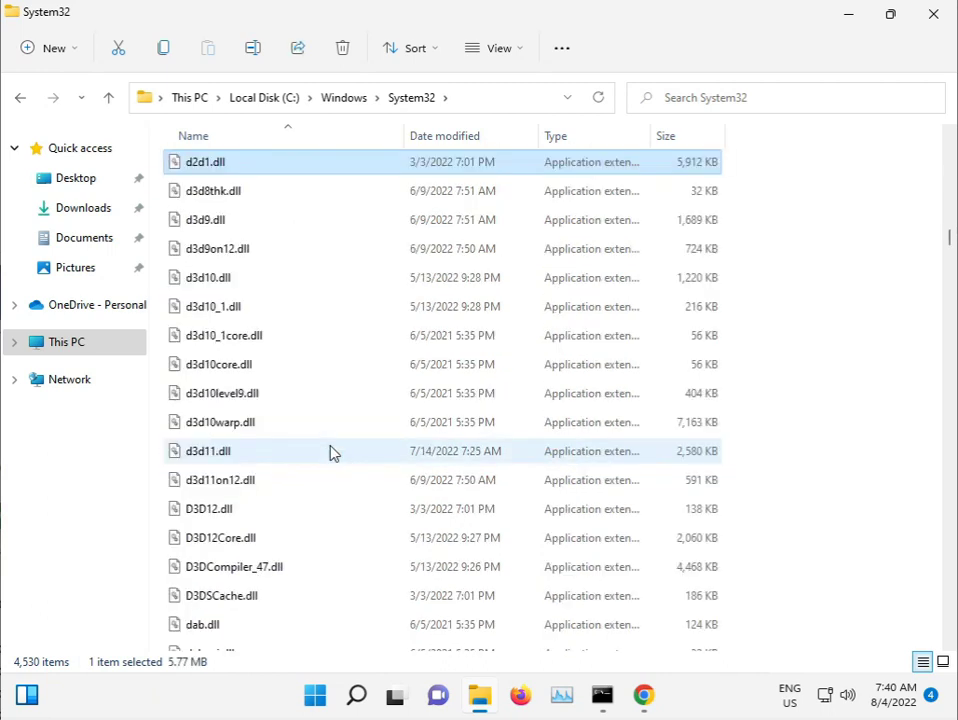
pyautogui.press('Down')
pyautogui.press('s')
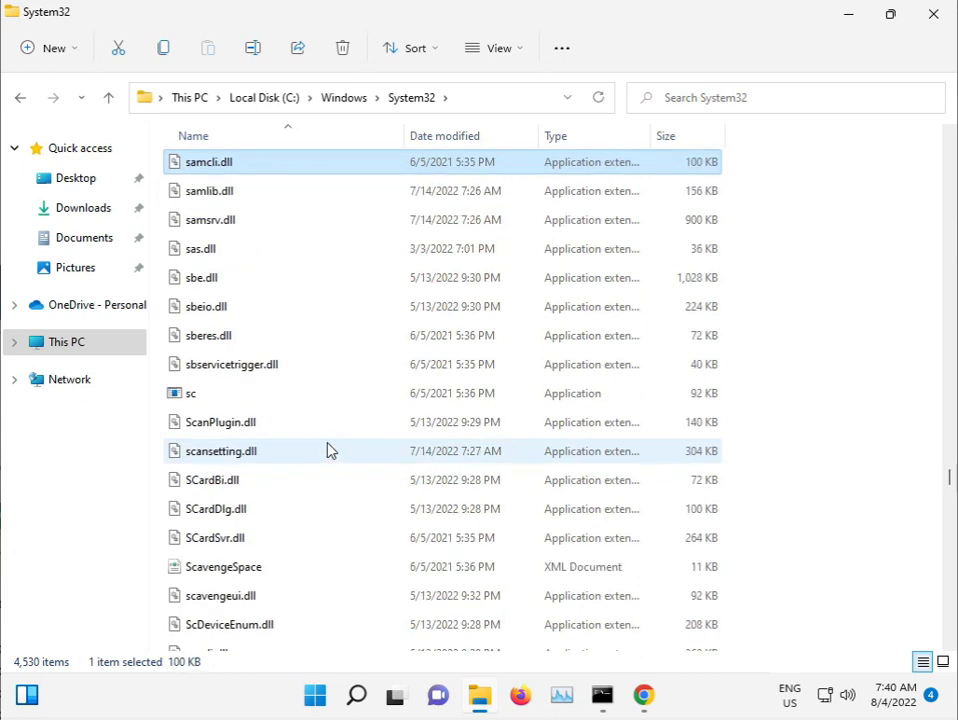
pyautogui.press('Down')
pyautogui.press('Down')
pyautogui.press('Down')
pyautogui.press('Down')
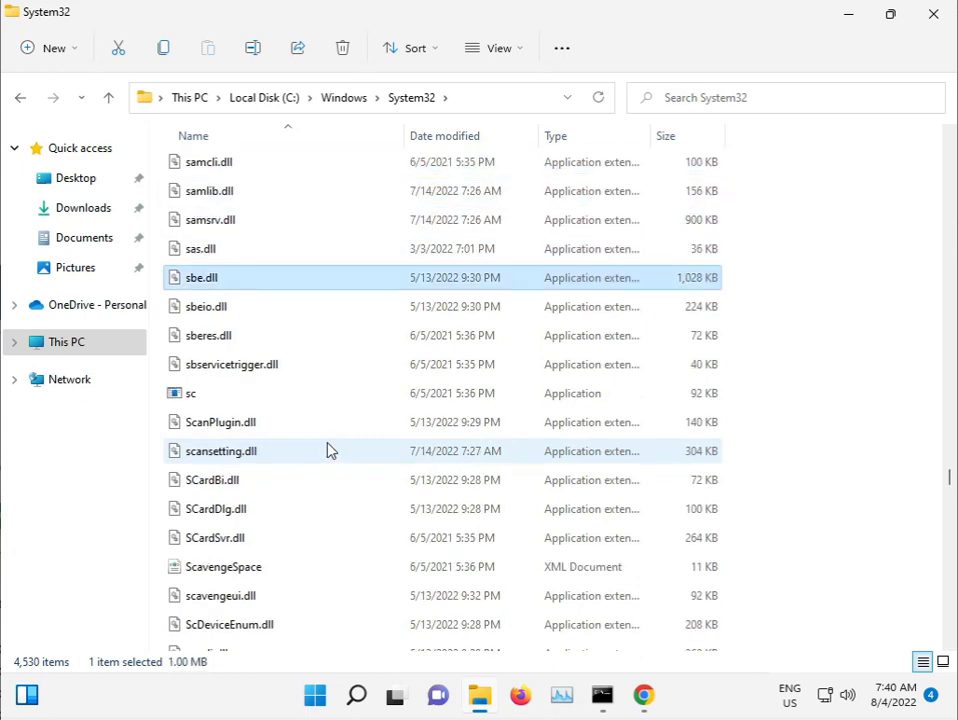
pyautogui.press('pagedown')
pyautogui.write('sce')
pyautogui.press('Down')
pyautogui.press('Down')
pyautogui.press('Down')
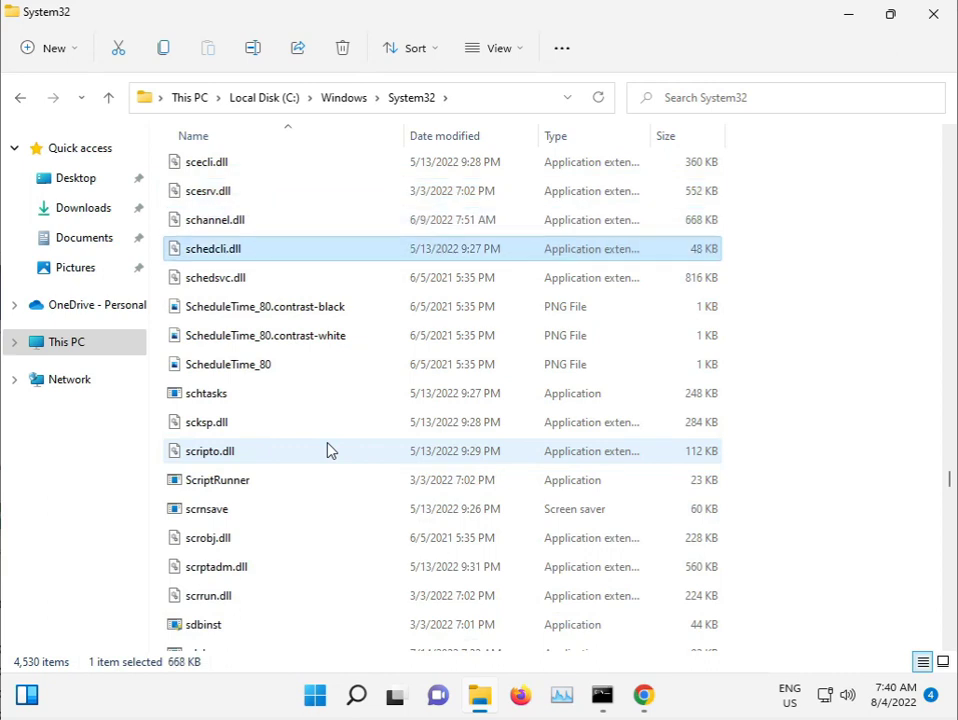
pyautogui.press('Down')
pyautogui.press('Down')
pyautogui.write('sdi')
pyautogui.press('Down')
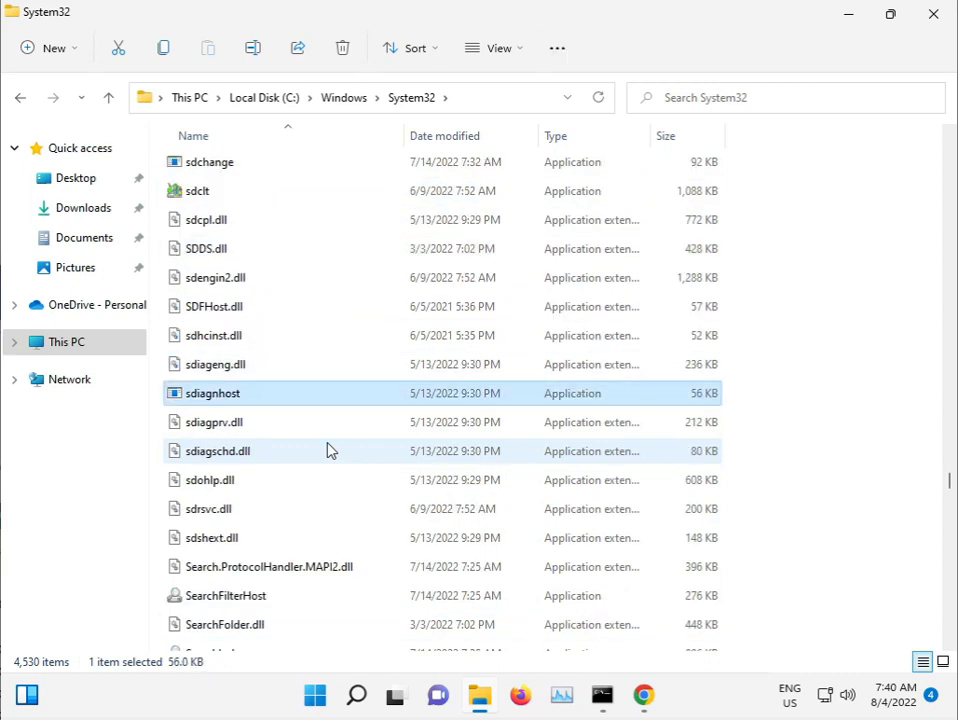
pyautogui.press('Down')
pyautogui.press('Down')
pyautogui.press('Down')
pyautogui.press('Down')
pyautogui.press('Down')
pyautogui.press('Down')
pyautogui.press('Down')
pyautogui.press('Down')
pyautogui.press('Down')
pyautogui.press('Down')
pyautogui.press('Down')
pyautogui.press('Down')
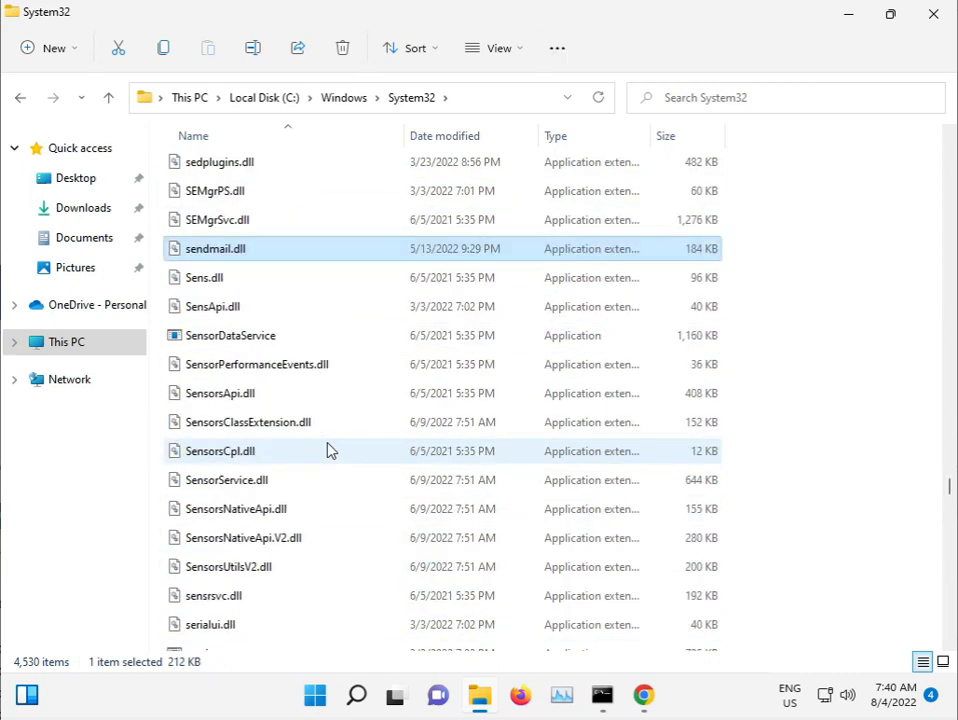
pyautogui.press('Down')
pyautogui.press('Down')
pyautogui.press('Down')
pyautogui.press('Down')
pyautogui.press('Down')
pyautogui.press('Down')
pyautogui.press('Down')
pyautogui.press('Down')
pyautogui.press('Down')
pyautogui.press('Down')
pyautogui.press('Down')
pyautogui.press('Down')
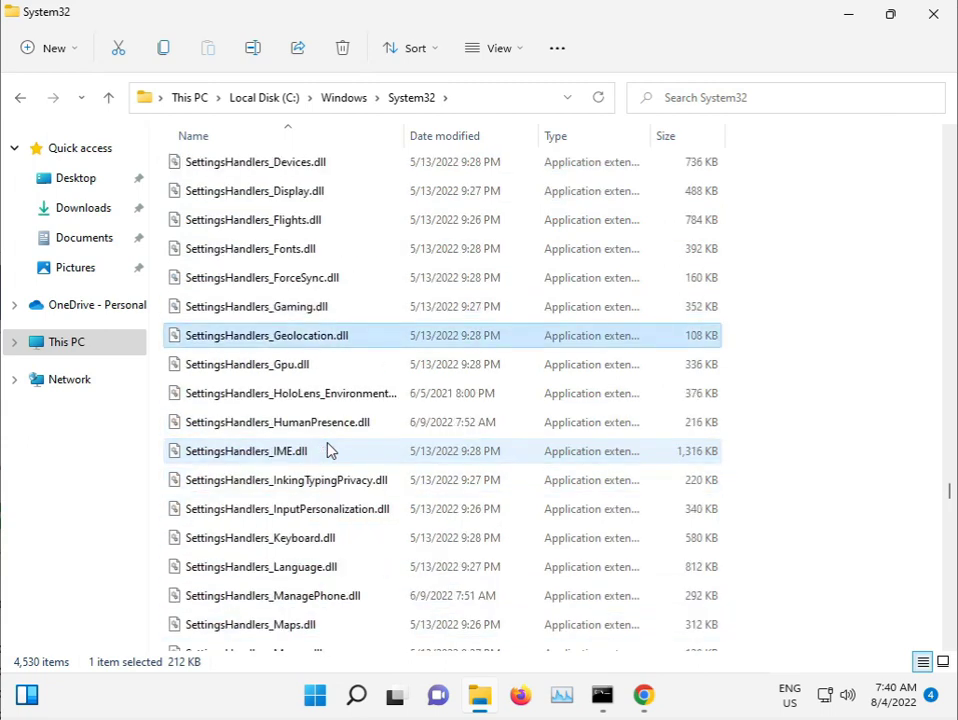
pyautogui.press('Down')
pyautogui.press('Down')
pyautogui.press('Down')
pyautogui.press('Down')
pyautogui.press('Down')
pyautogui.press('Down')
pyautogui.press('Down')
pyautogui.press('Down')
pyautogui.press('Down')
pyautogui.press('Down')
pyautogui.press('Down')
pyautogui.press('Down')
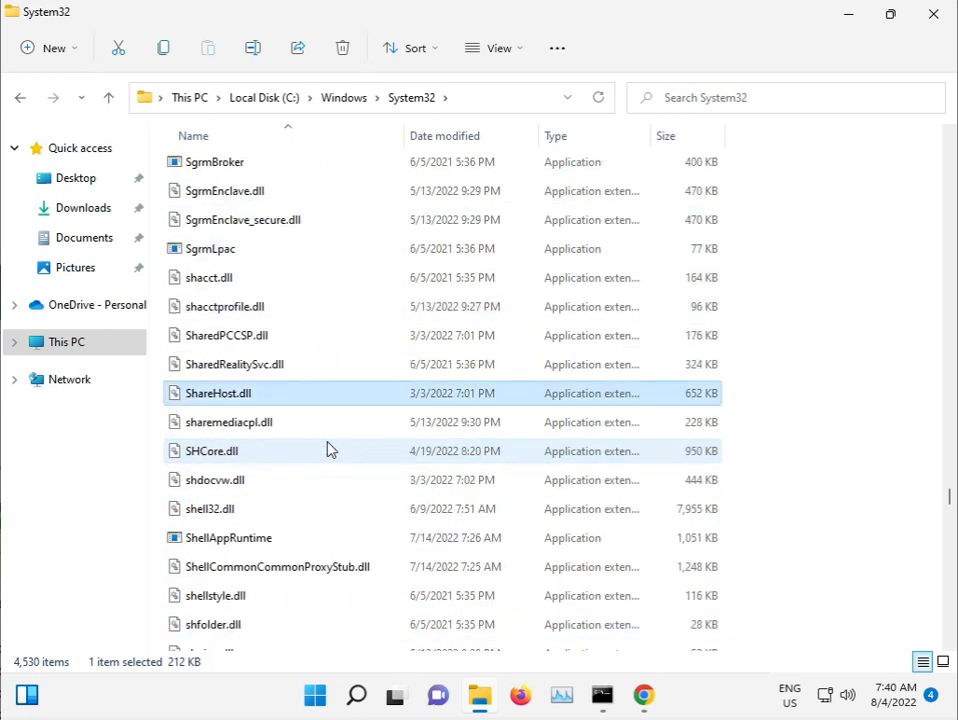
pyautogui.press('Down')
# Go up to C:\Windows and bring the SoftwareDistribution folder into view
pyautogui.click(350, 98)
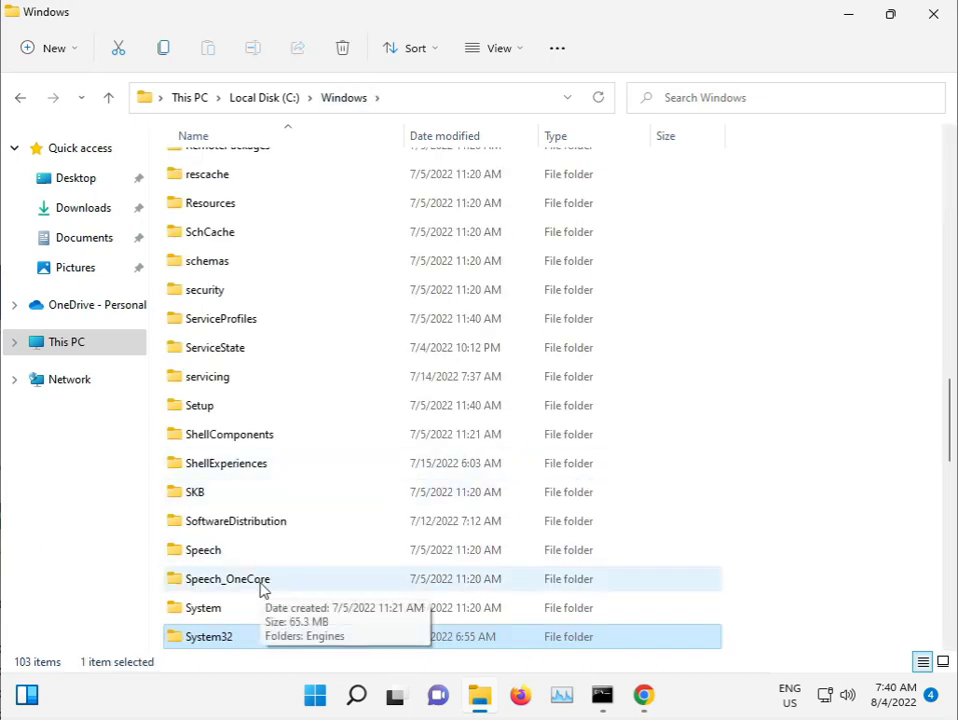
pyautogui.press('s')
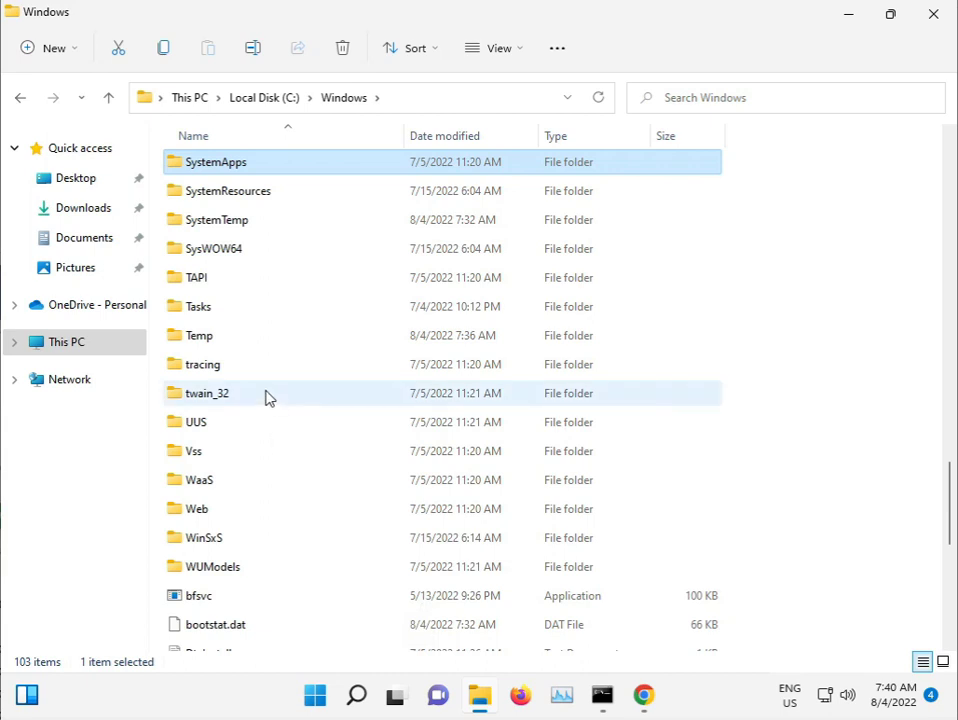
pyautogui.press('s')
pyautogui.press('s')
pyautogui.press('s')
pyautogui.scroll(1, 274, 367)
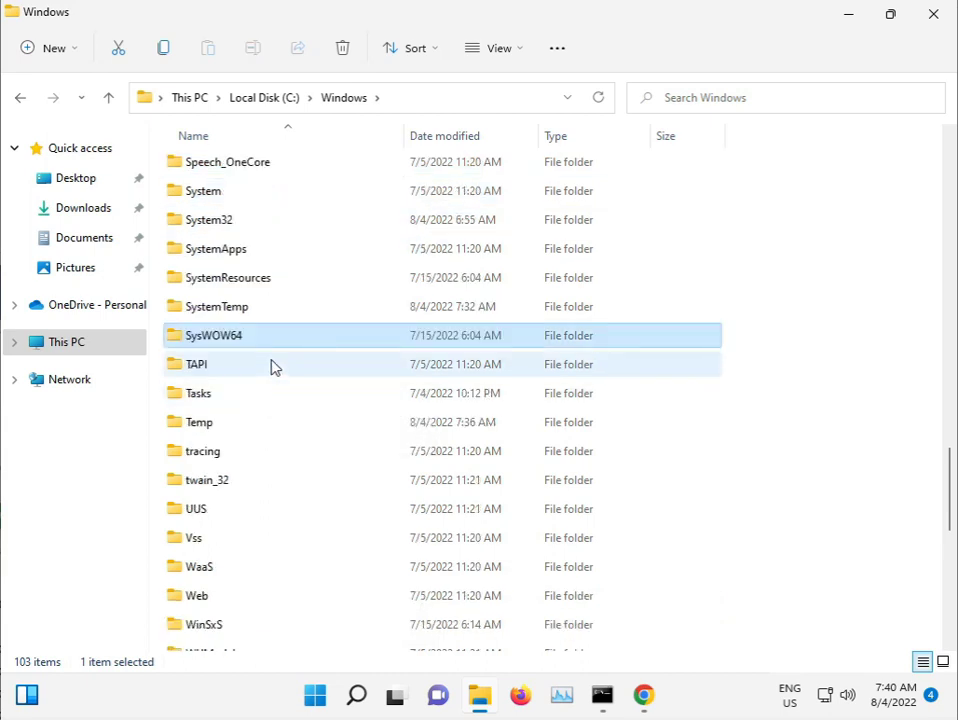
pyautogui.scroll(3, 274, 367)
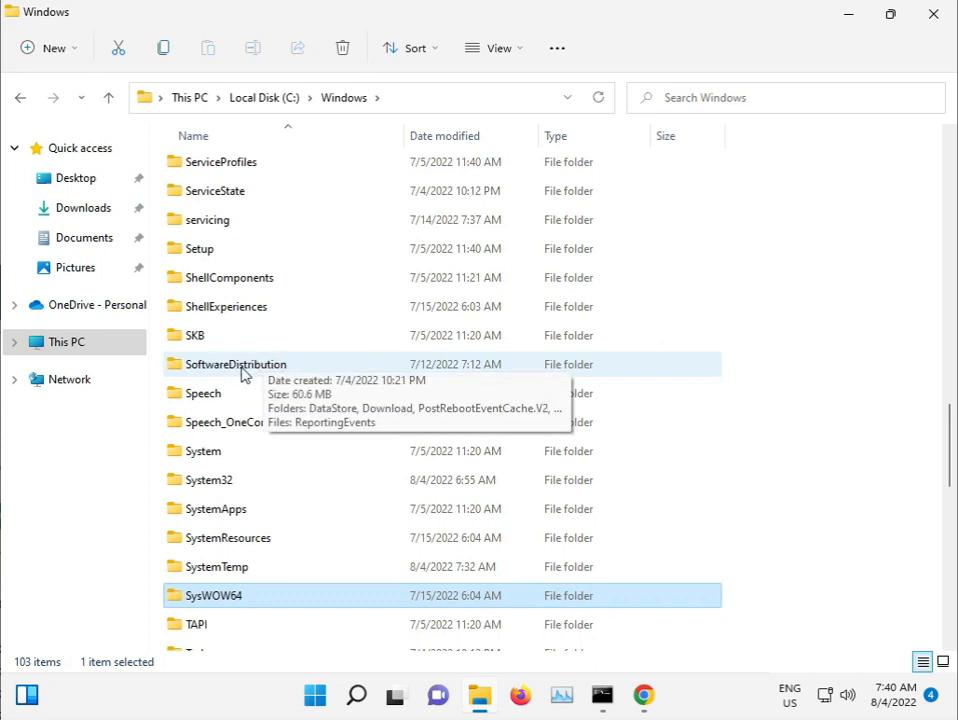
# Delete SoftwareDistribution's six items, skipping in-use DataStore and ReportingEvents, then return to the sfc scan
pyautogui.doubleClick(247, 366)
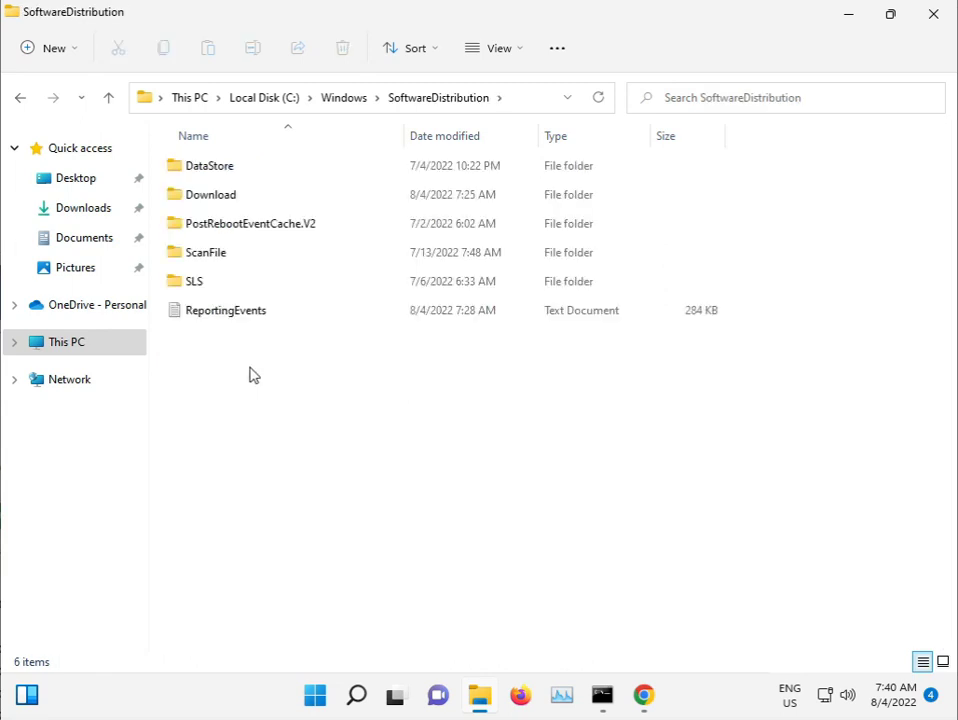
pyautogui.moveTo(260, 390); pyautogui.dragTo(247, 166)
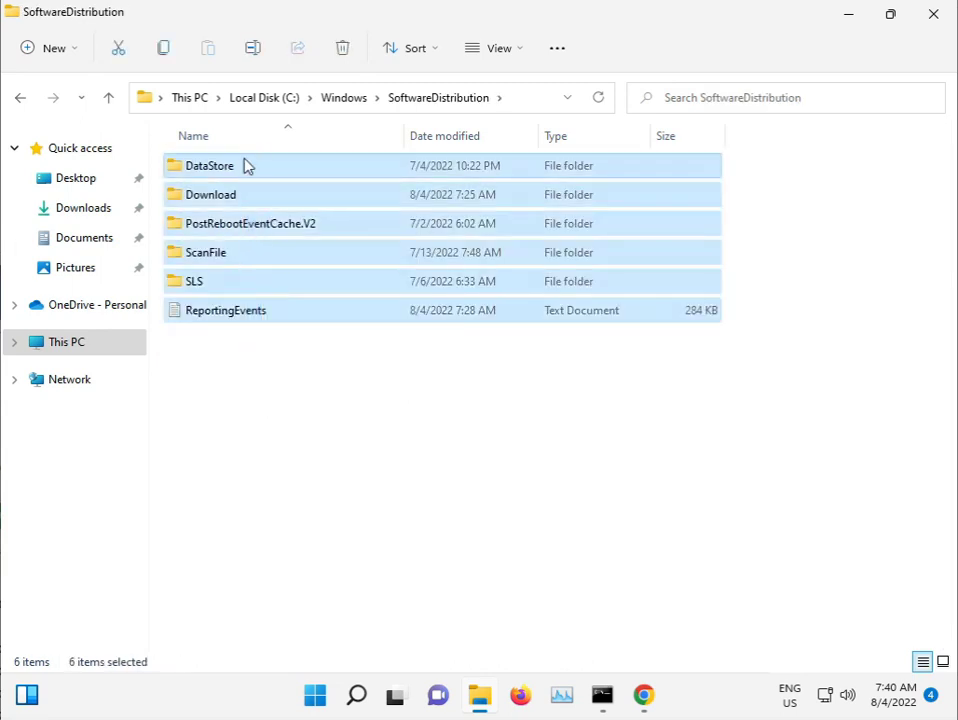
pyautogui.hotkey('shift', 'Delete')
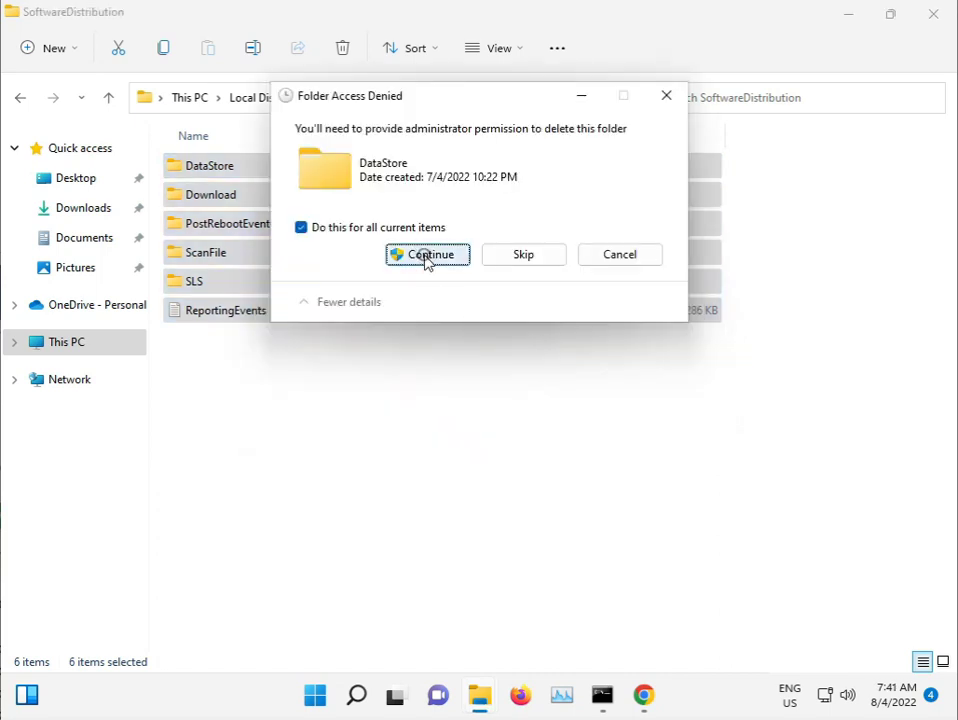
pyautogui.click(425, 256)
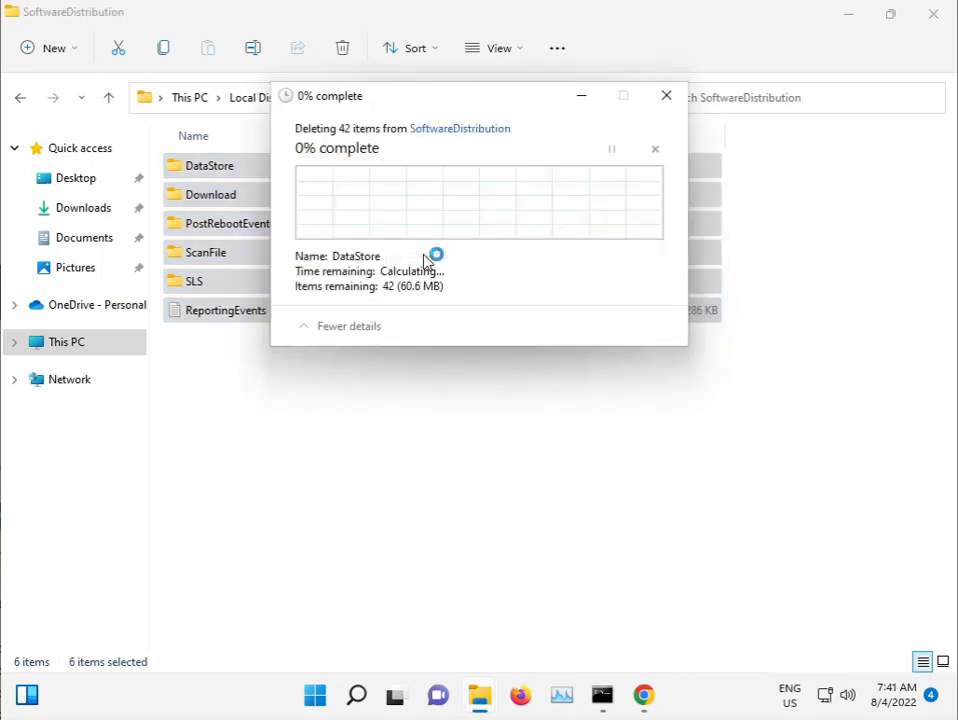
pyautogui.click(318, 257)
pyautogui.click(526, 287)
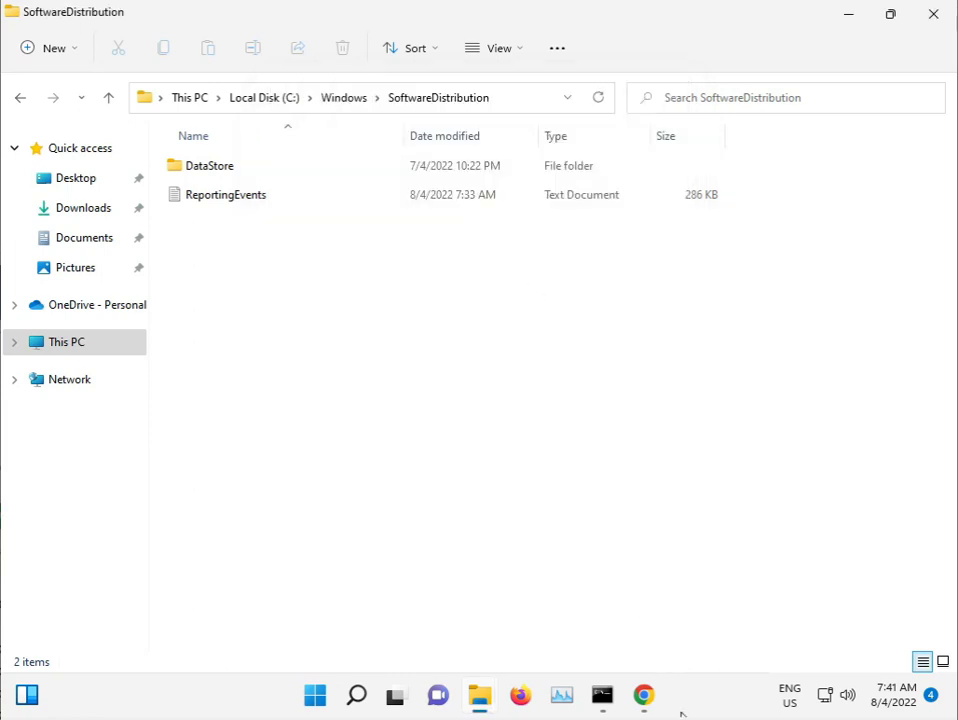
pyautogui.click(932, 16)
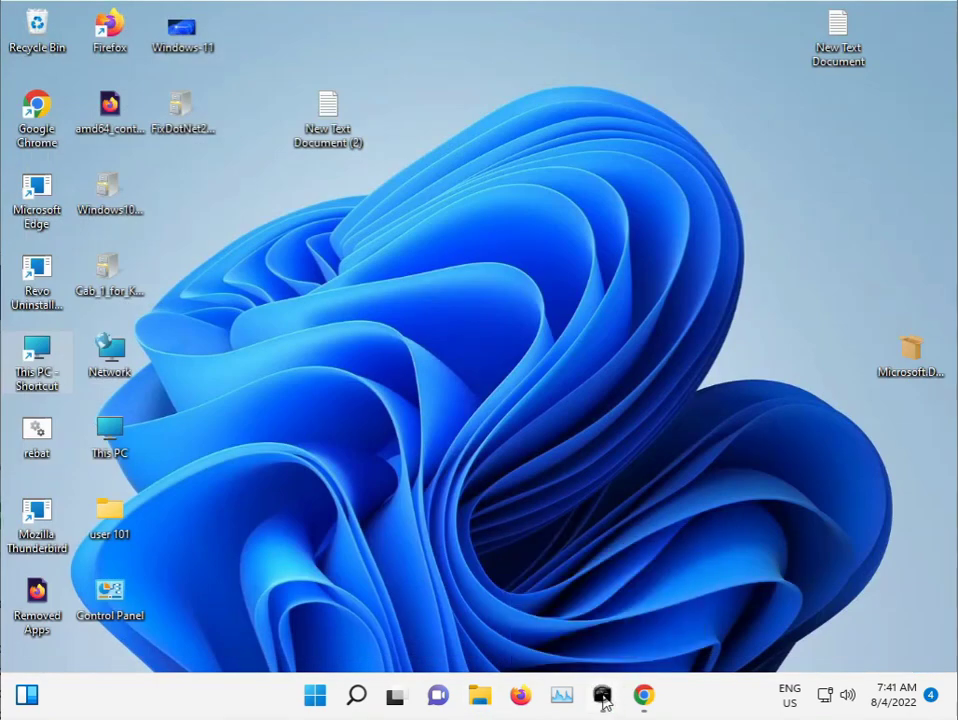
pyautogui.click(602, 697)
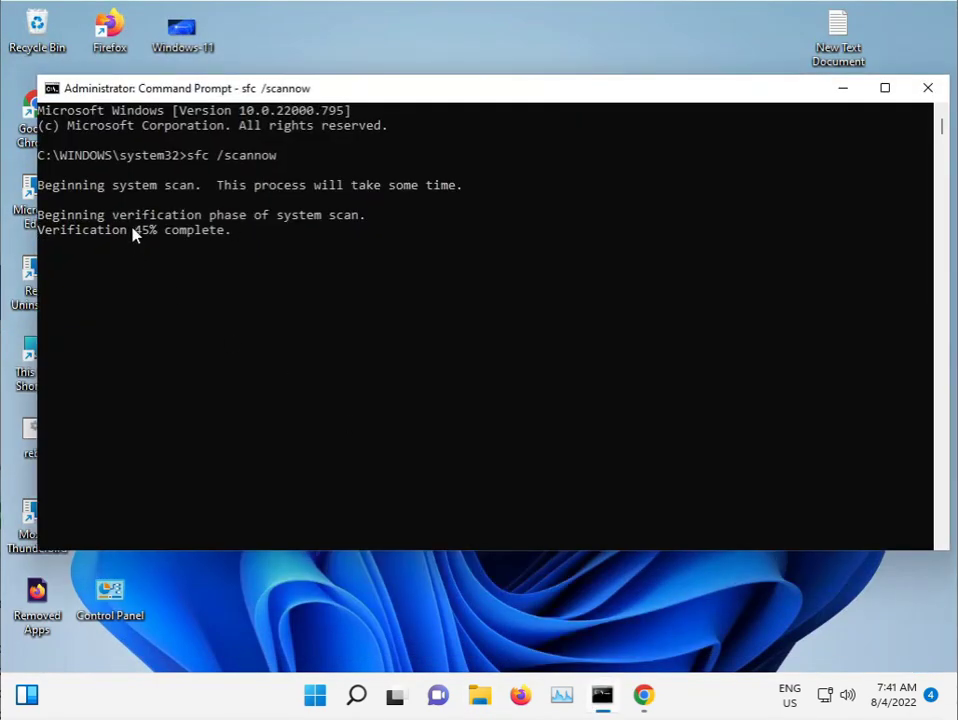